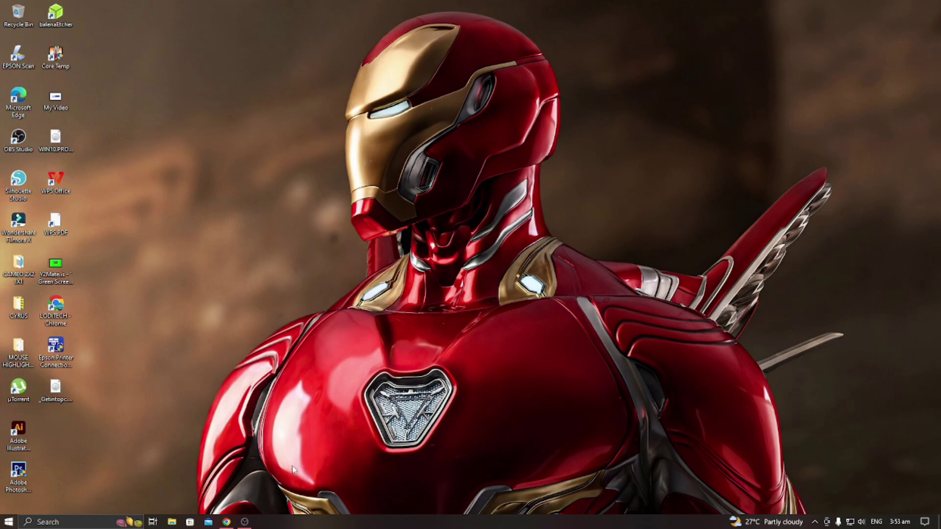
Switch to the Facebook Marketplace page in Chrome and check the Messenger message requests, closing the chat list when finished.
mouse_move(227, 524)
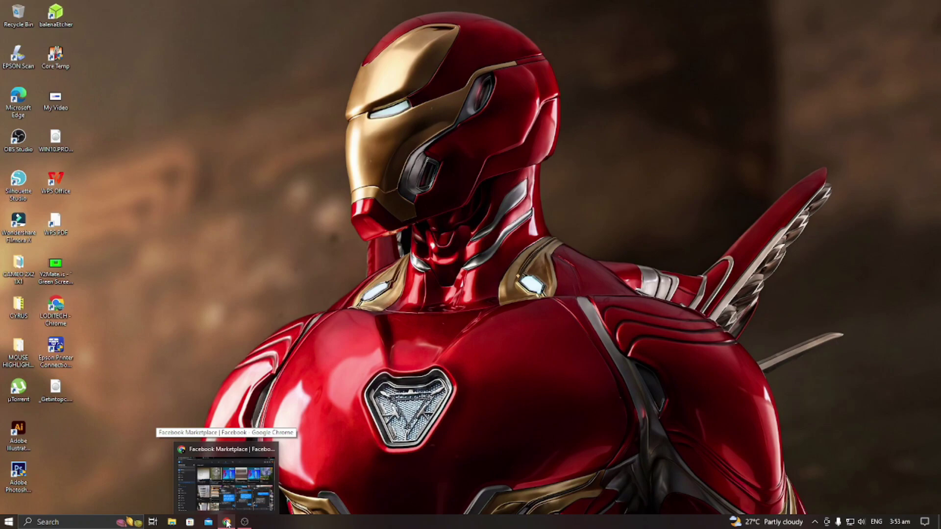
click(226, 524)
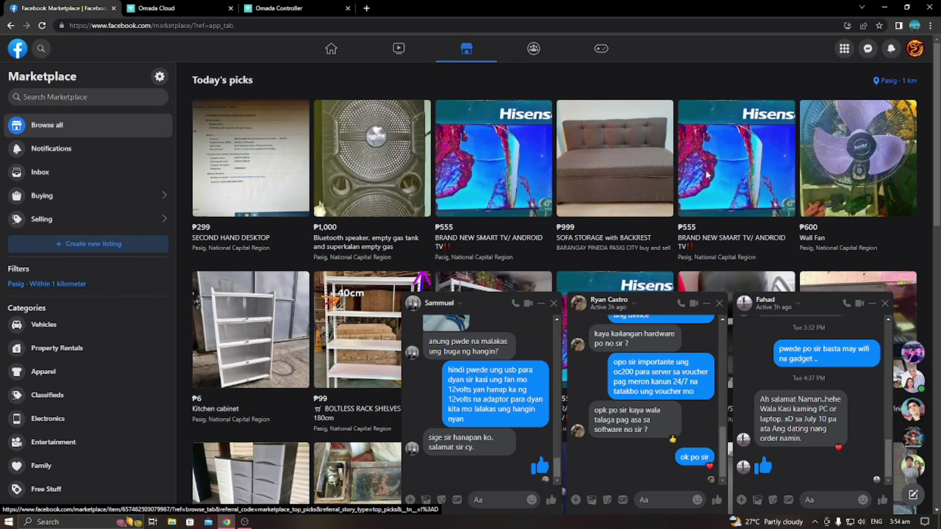
click(869, 52)
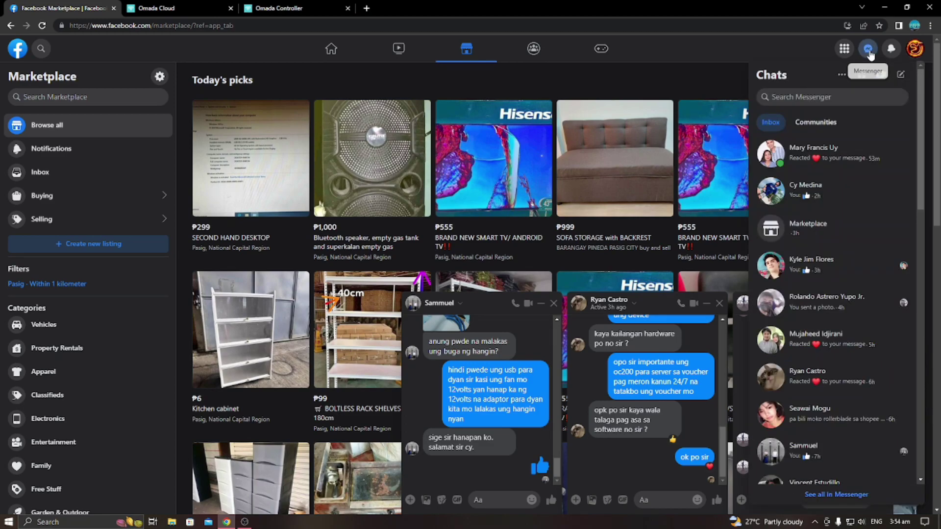
click(842, 74)
click(736, 216)
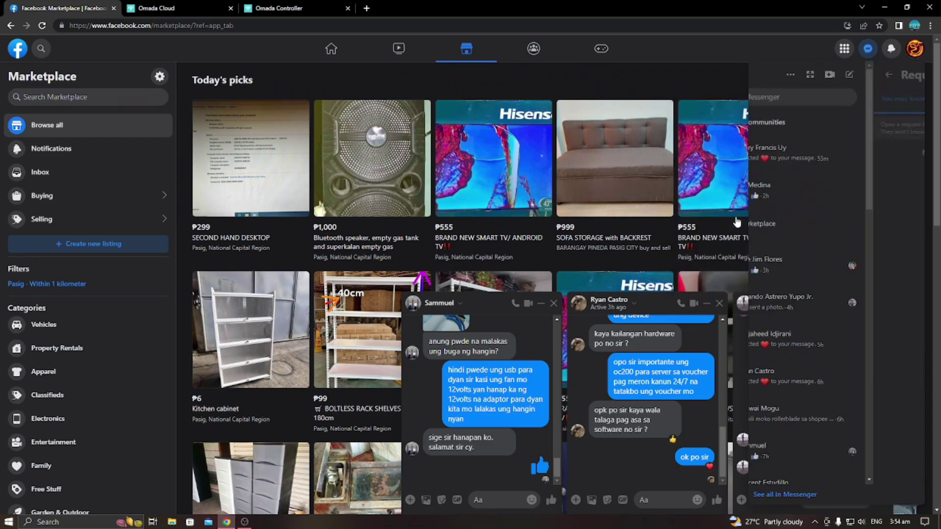
click(827, 107)
click(779, 99)
click(764, 74)
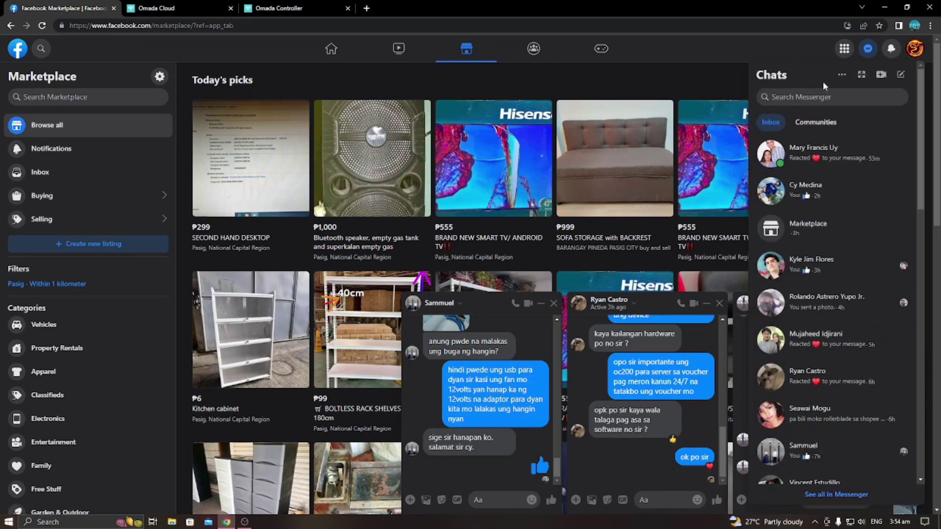
click(867, 57)
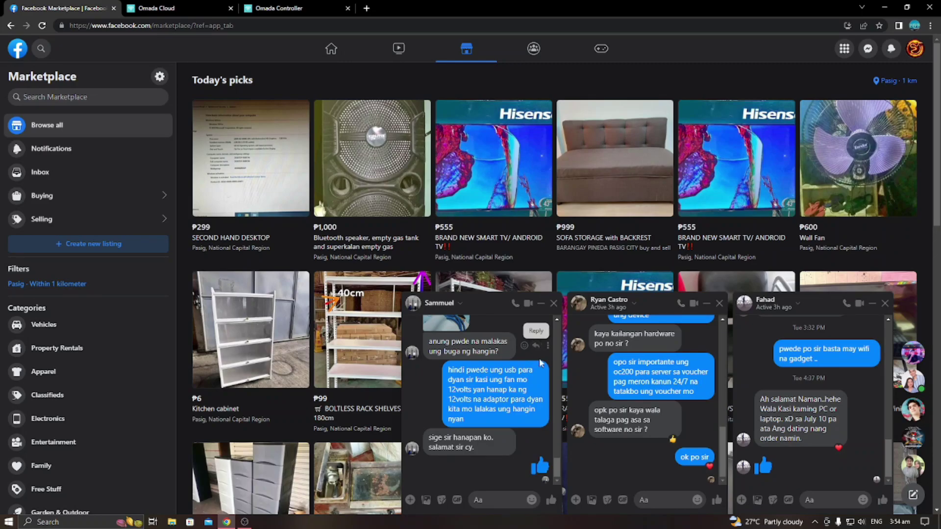
Check today's date in the system calendar and close it.
click(900, 522)
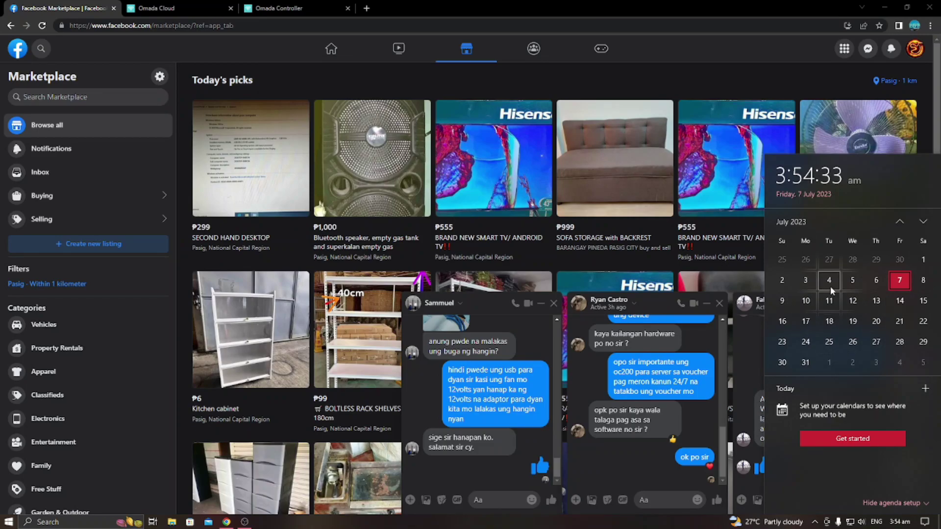
click(905, 524)
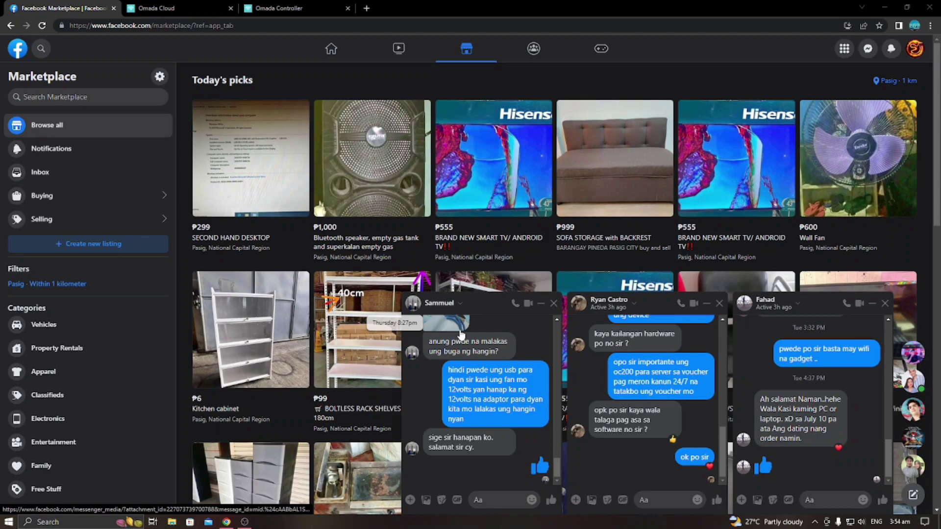
Close the chat about fan airflow, and review and close the chat about the OC200 hardware controller.
click(553, 304)
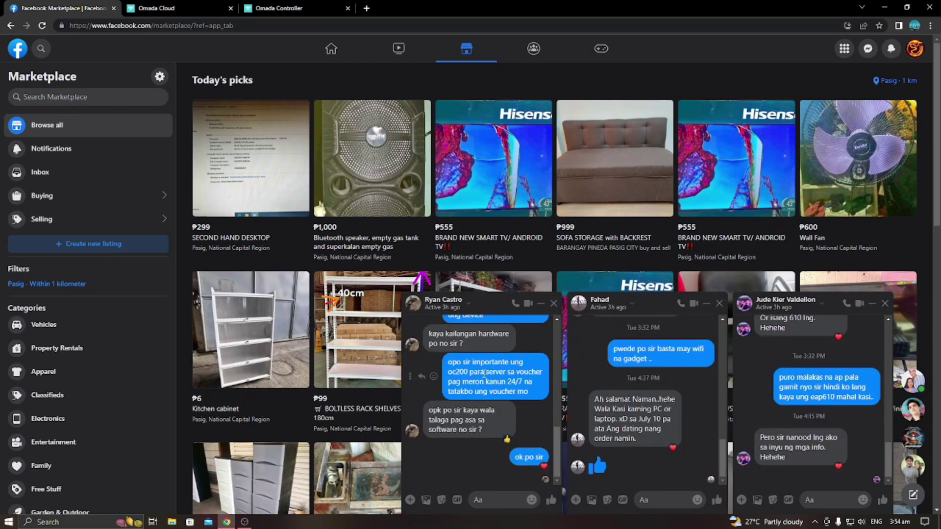
scroll(473, 386, up, 10)
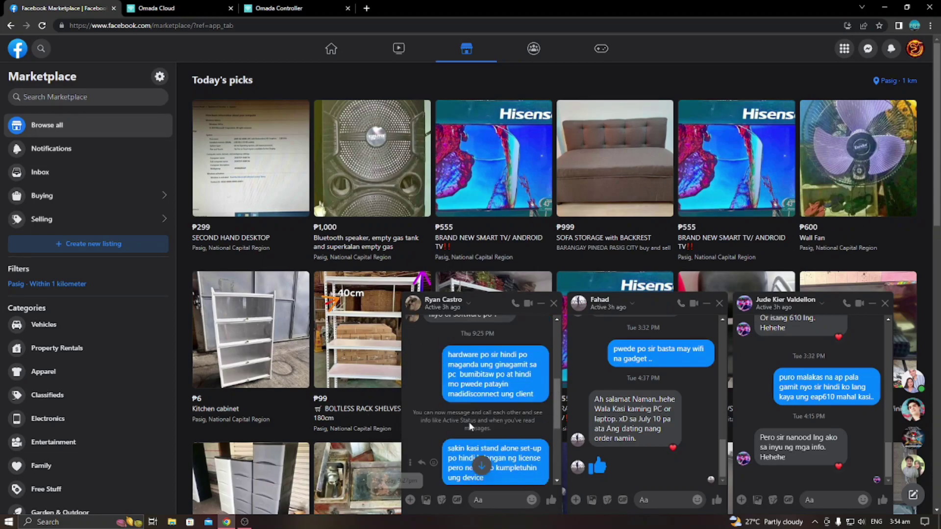
scroll(472, 410, down, 8)
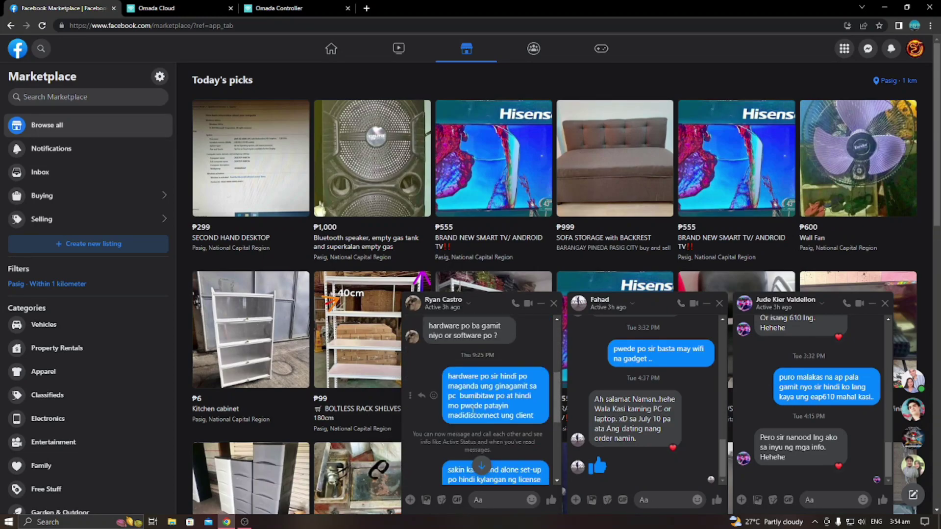
scroll(473, 411, down, 2)
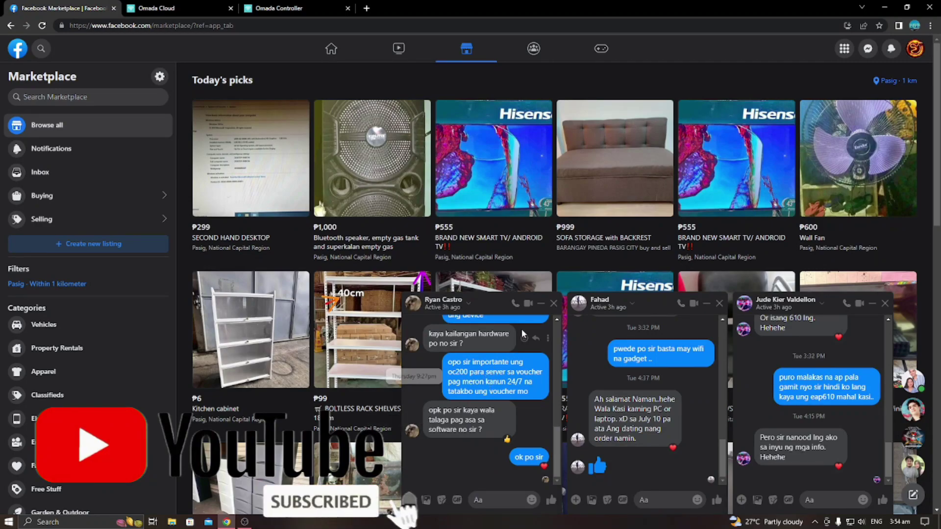
click(555, 307)
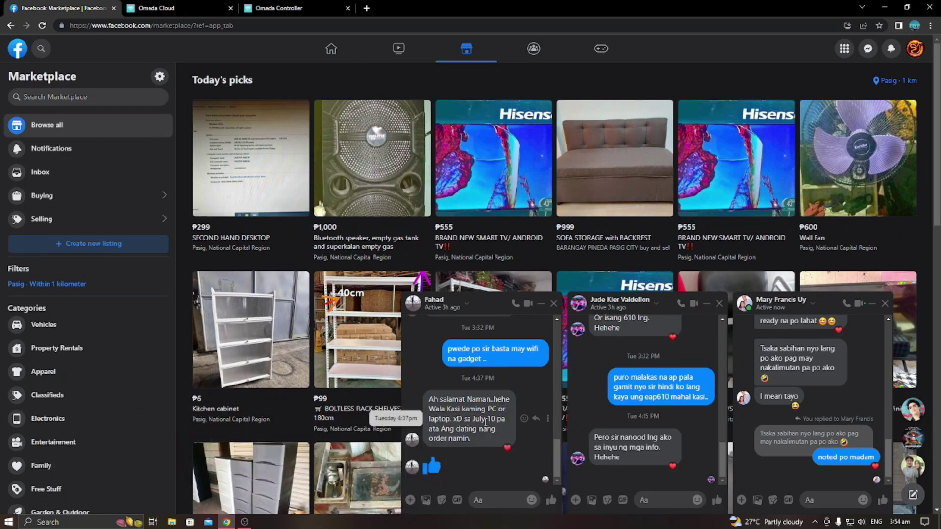
Review and close the chat about needing a PC or laptop and the one about the EAP225 and EAP610 access points.
scroll(483, 387, up, 1)
scroll(476, 402, down, 1)
click(554, 304)
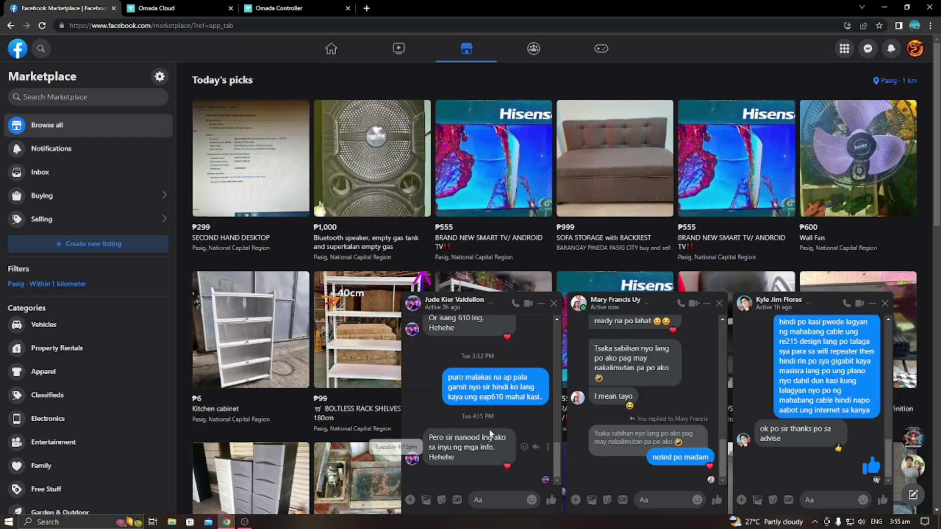
scroll(490, 414, up, 1)
scroll(491, 418, up, 1)
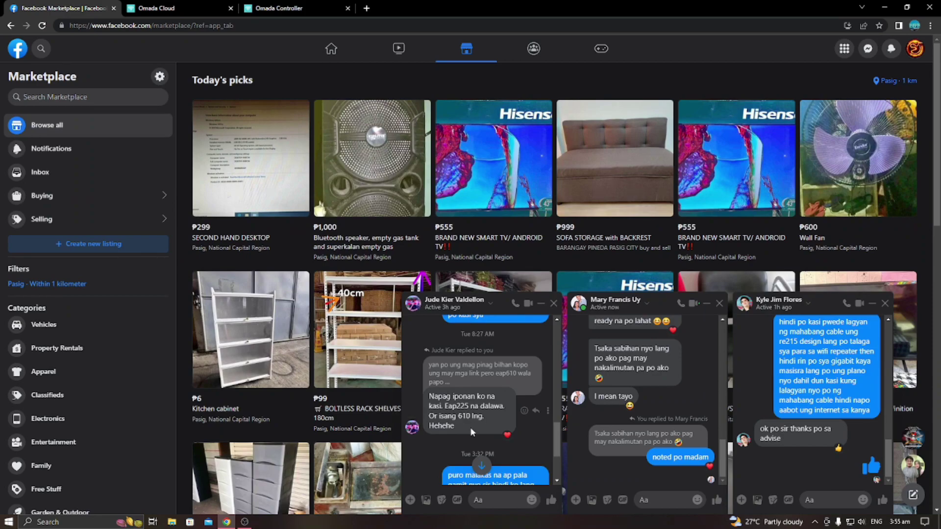
scroll(471, 424, down, 2)
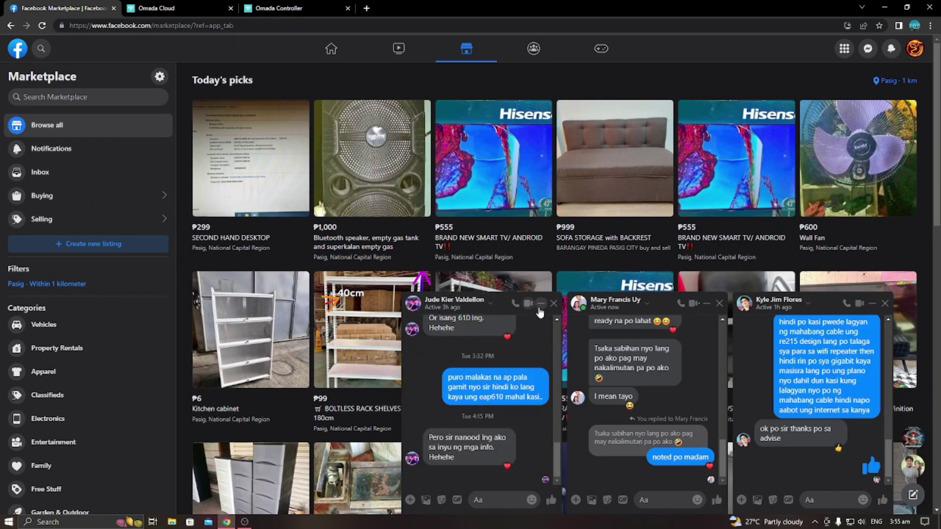
click(554, 303)
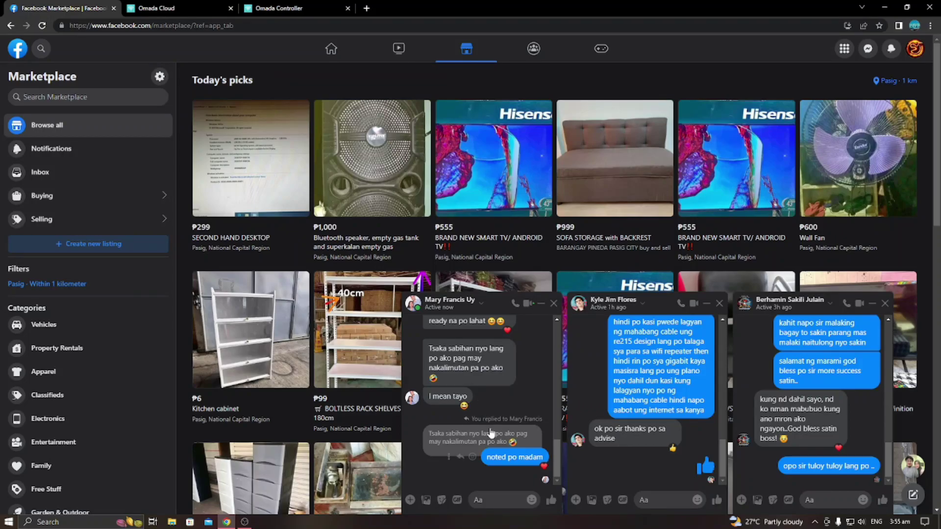
Review the chat about CCTV security and its TP-Link shopping cart screenshot, and close the conversation.
scroll(490, 431, up, 3)
scroll(491, 427, up, 3)
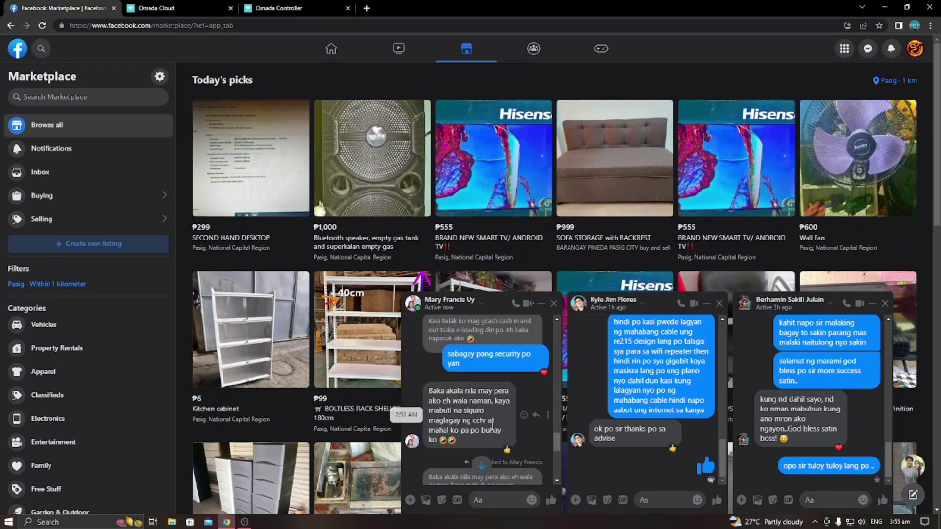
scroll(491, 425, down, 6)
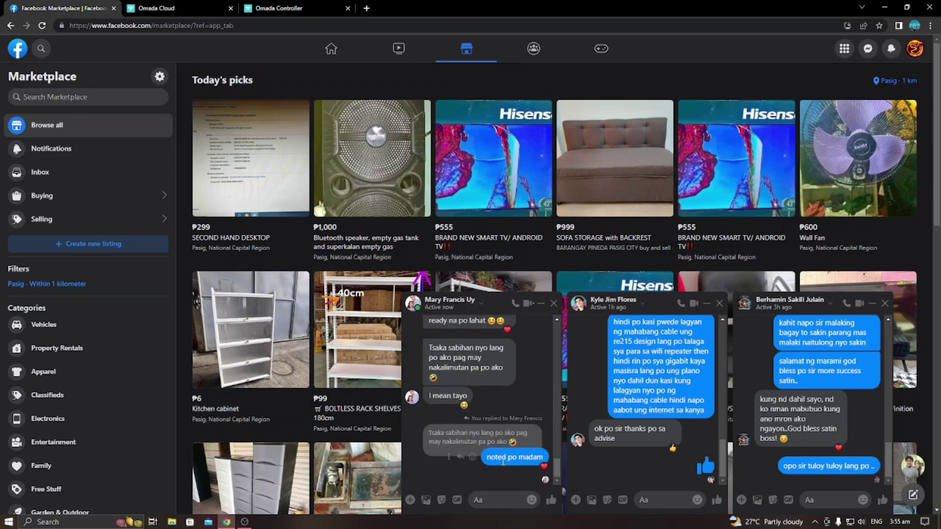
scroll(477, 415, up, 3)
scroll(479, 413, up, 3)
scroll(476, 425, up, 5)
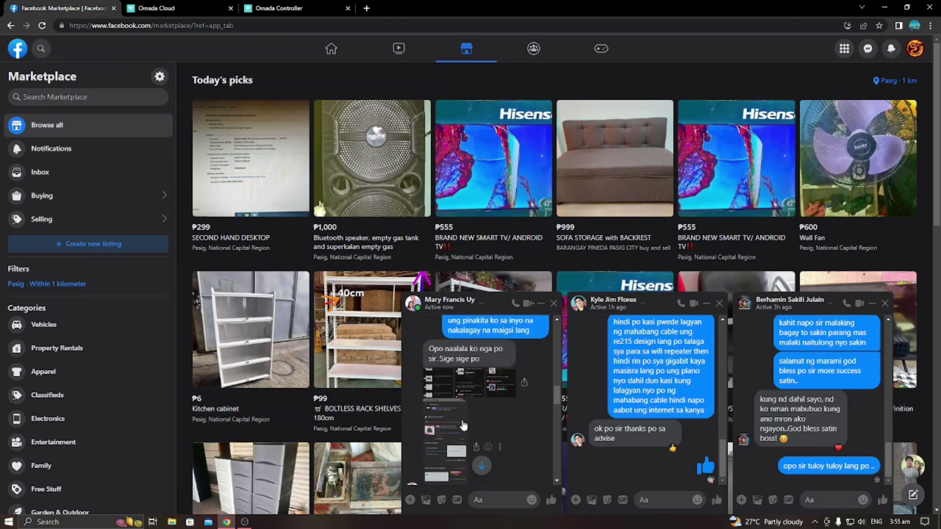
click(449, 431)
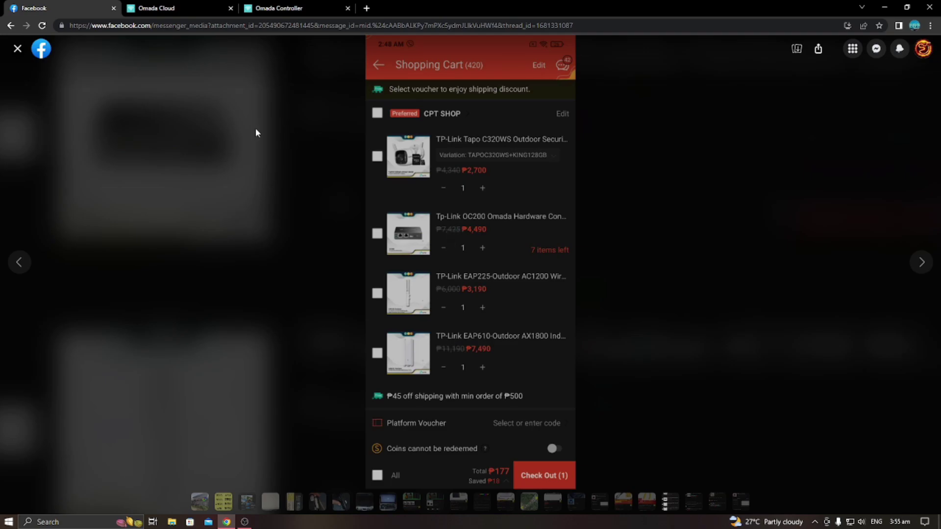
click(18, 55)
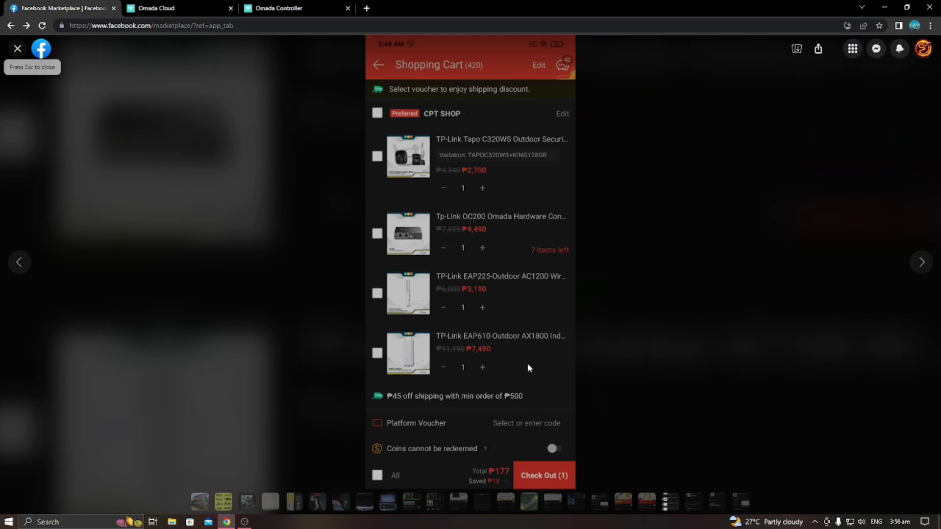
scroll(493, 407, up, 2)
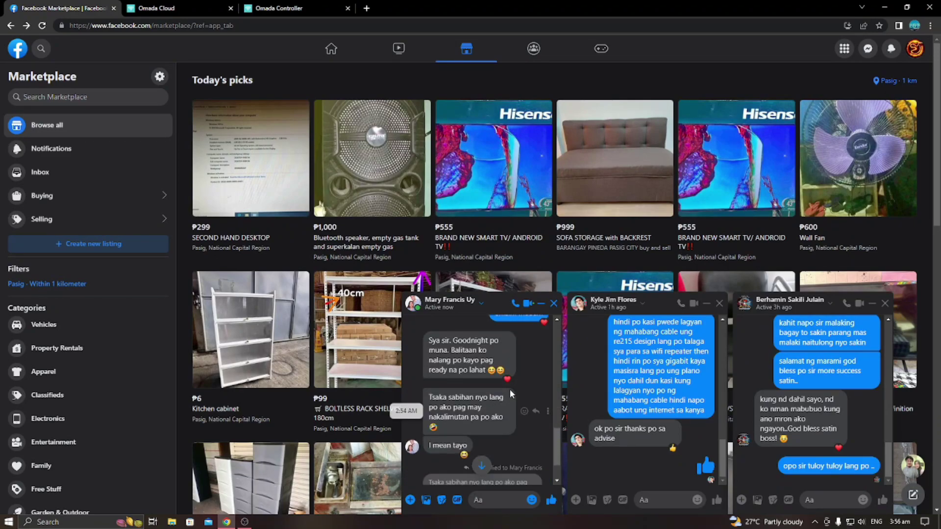
click(553, 304)
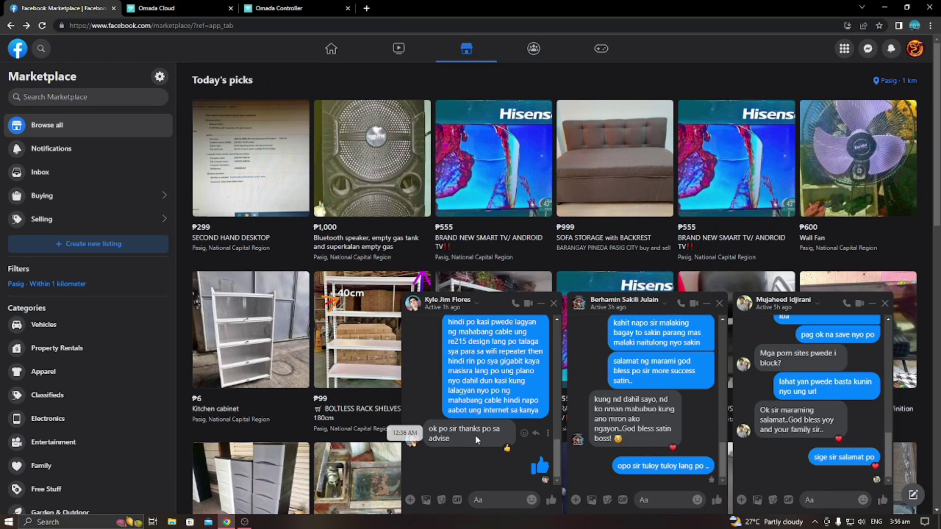
Review and close the three remaining chats, including those about the RE215 repeater and blocking websites by URL.
scroll(485, 441, up, 2)
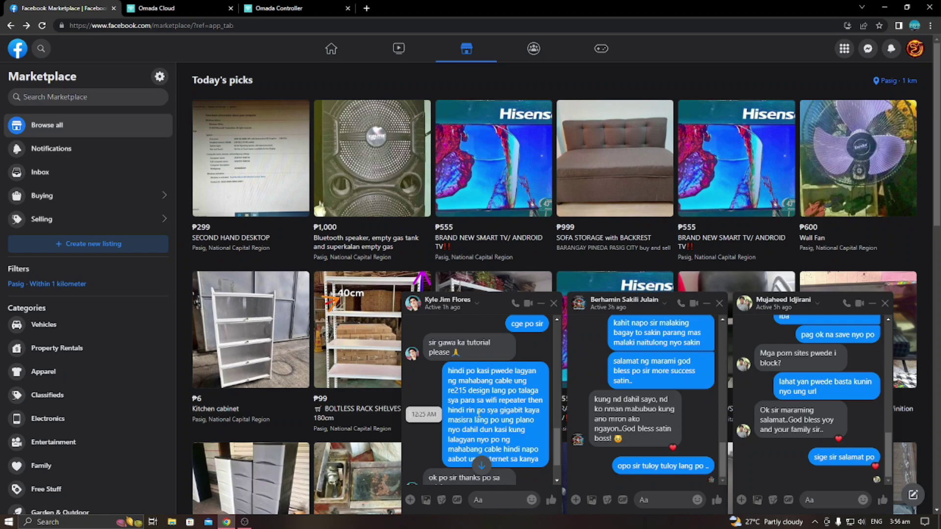
scroll(479, 413, down, 2)
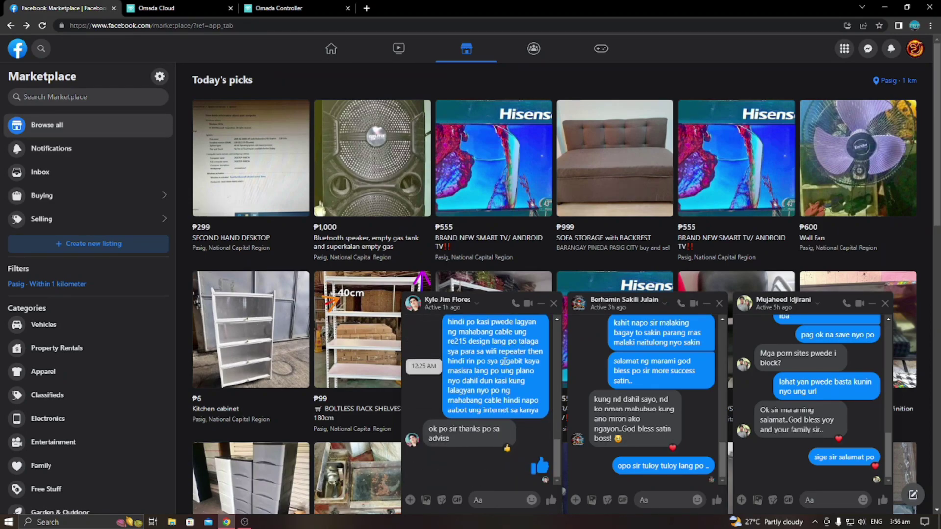
click(553, 304)
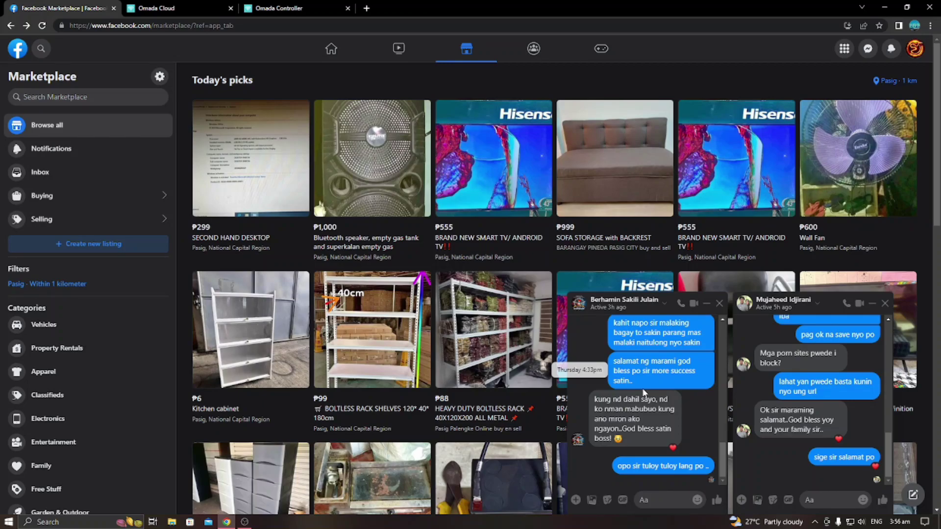
click(719, 303)
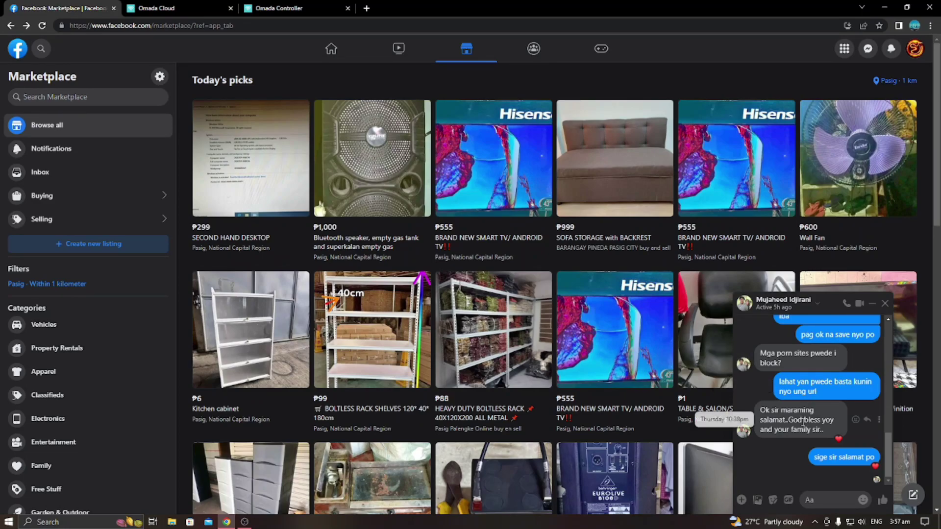
scroll(815, 420, up, 3)
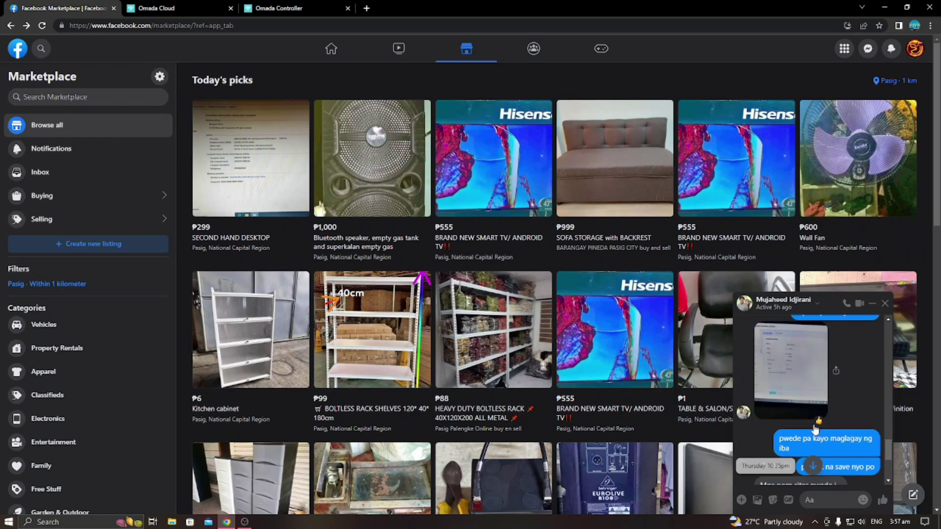
scroll(816, 414, down, 3)
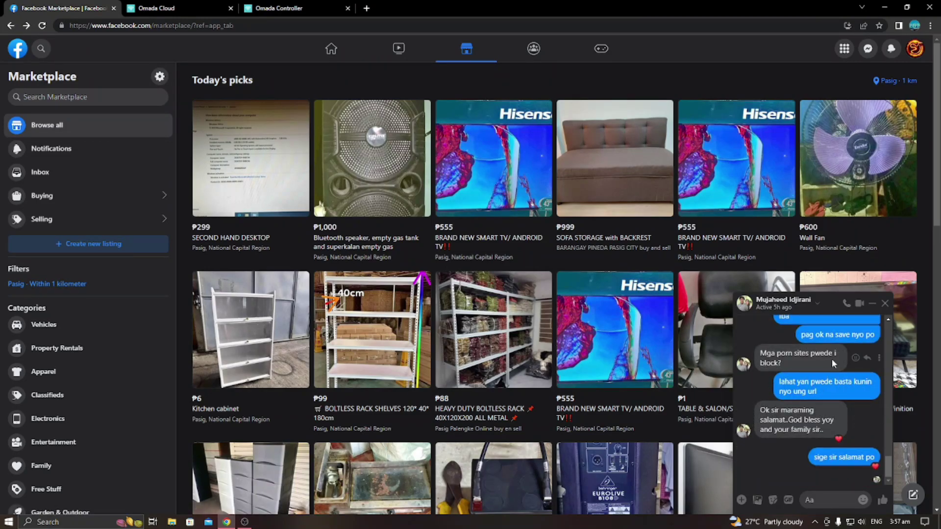
click(884, 305)
Launch the Omada Controller from the Omada Cloud controller list and close the older duplicate controller tab.
click(199, 8)
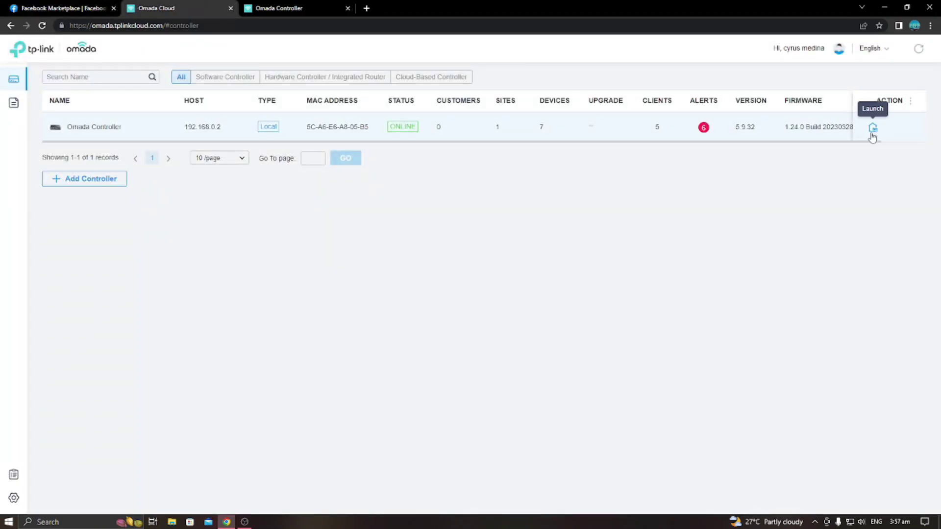
click(873, 132)
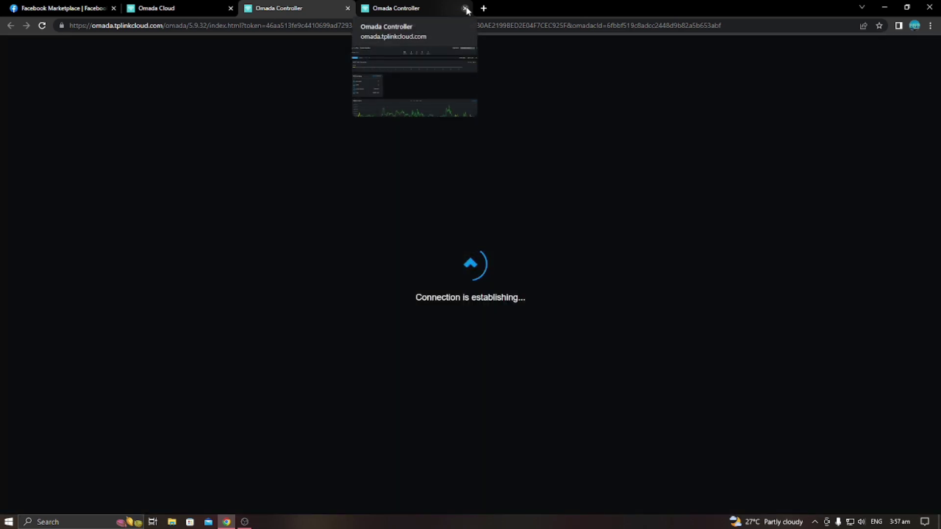
click(466, 9)
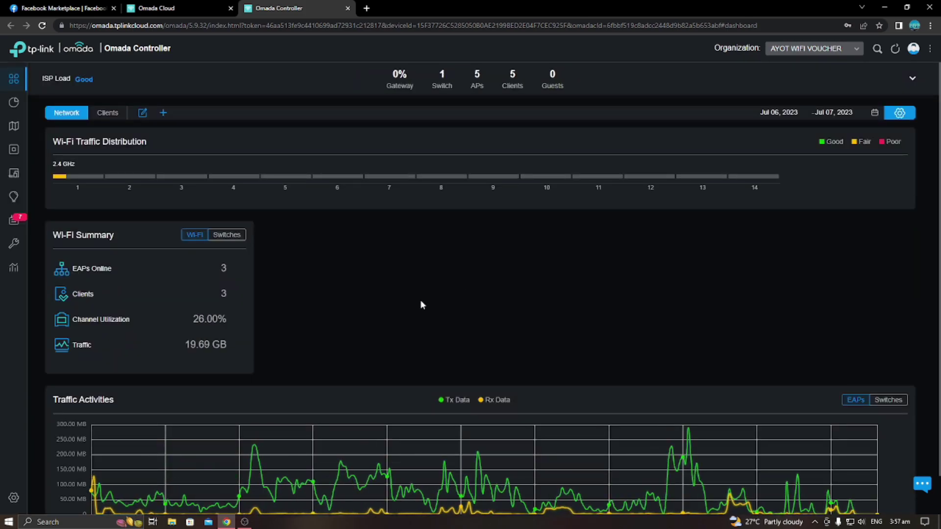
Look over the AYOT WIFI VOUCHER network dashboard and open the controller's Statistics page.
scroll(424, 300, down, 1)
scroll(428, 299, up, 1)
mouse_move(13, 94)
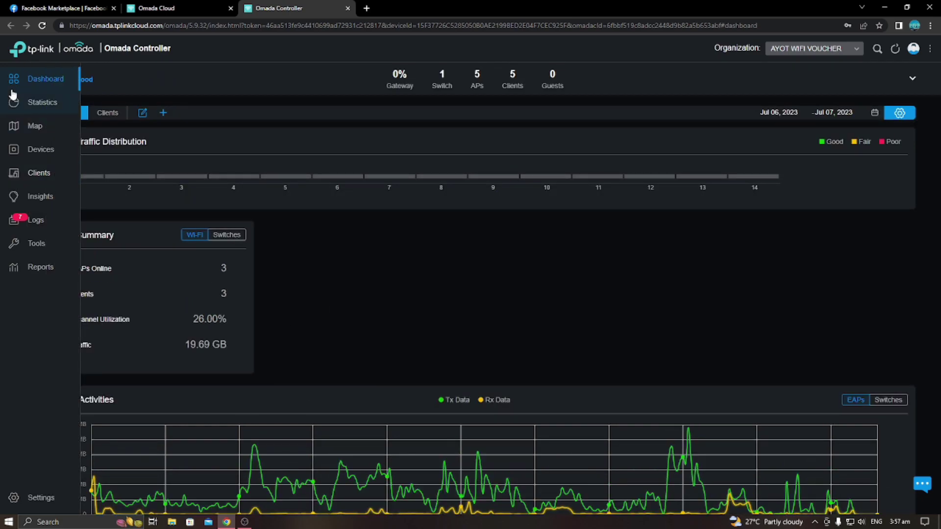
click(34, 104)
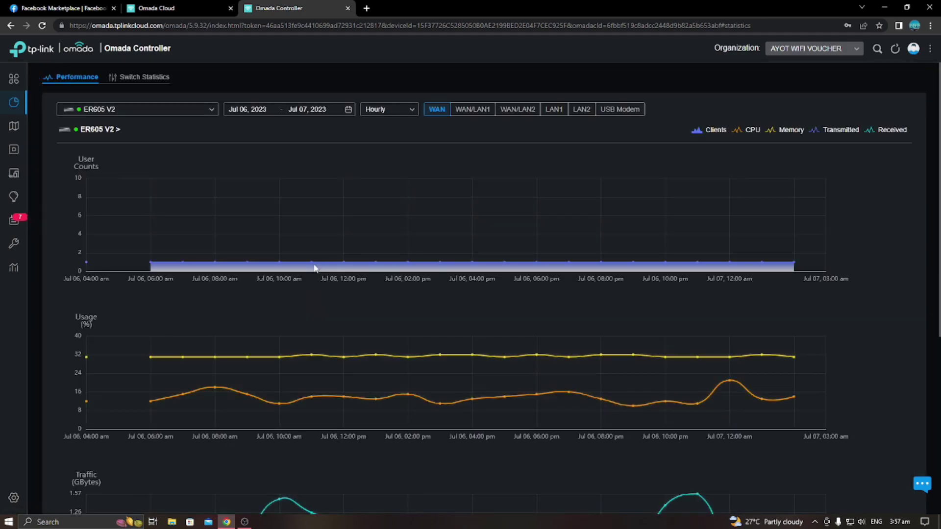
Look over the ER605 V2 performance charts, the network topology map and the site's device list.
scroll(314, 267, down, 1)
scroll(314, 267, up, 1)
click(34, 125)
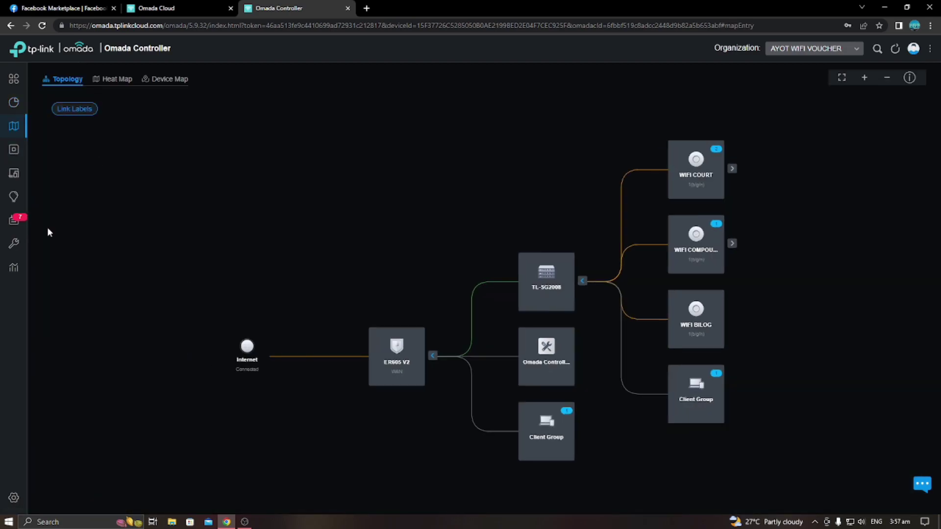
click(40, 152)
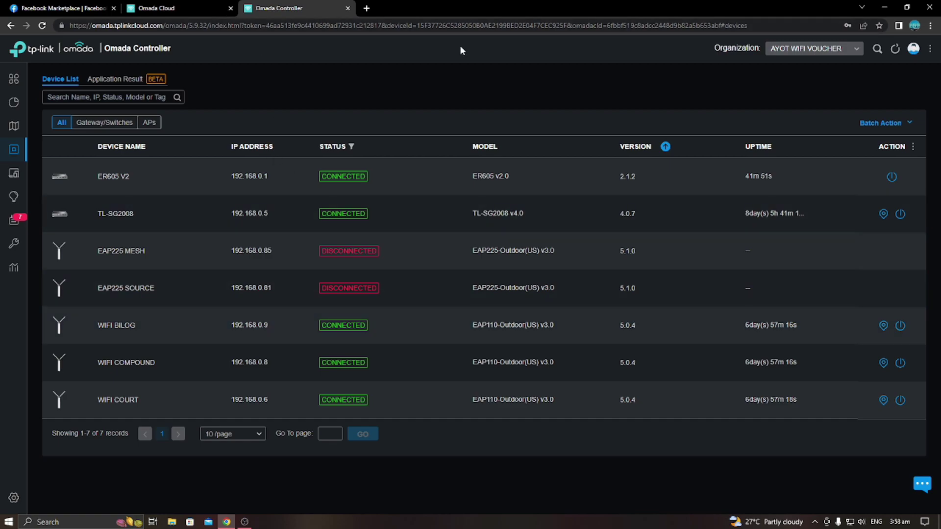
Switch the organization to Global View and compare its device list with the Omada Cloud controller list.
click(786, 52)
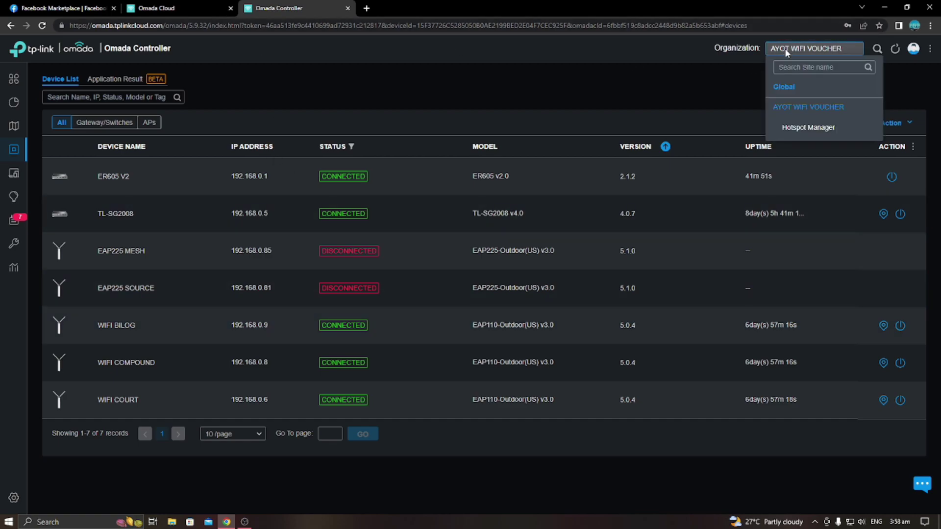
click(787, 88)
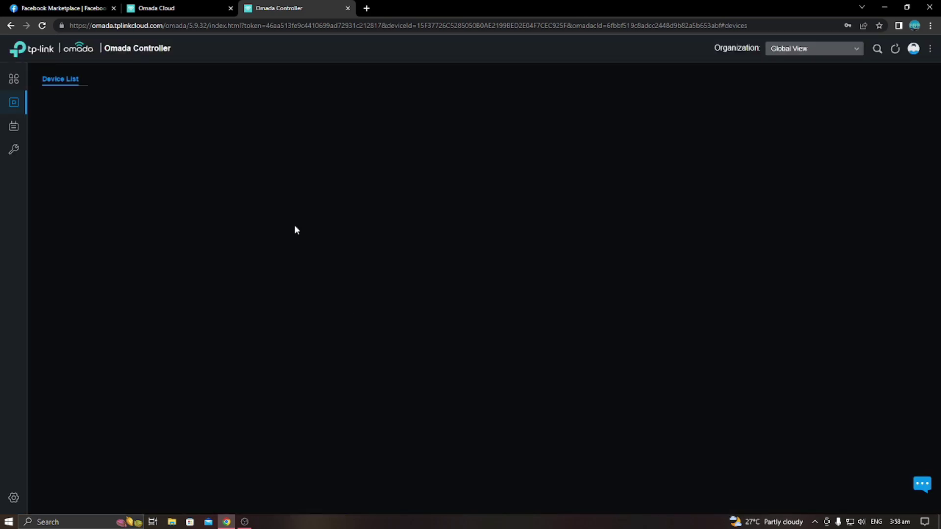
click(199, 15)
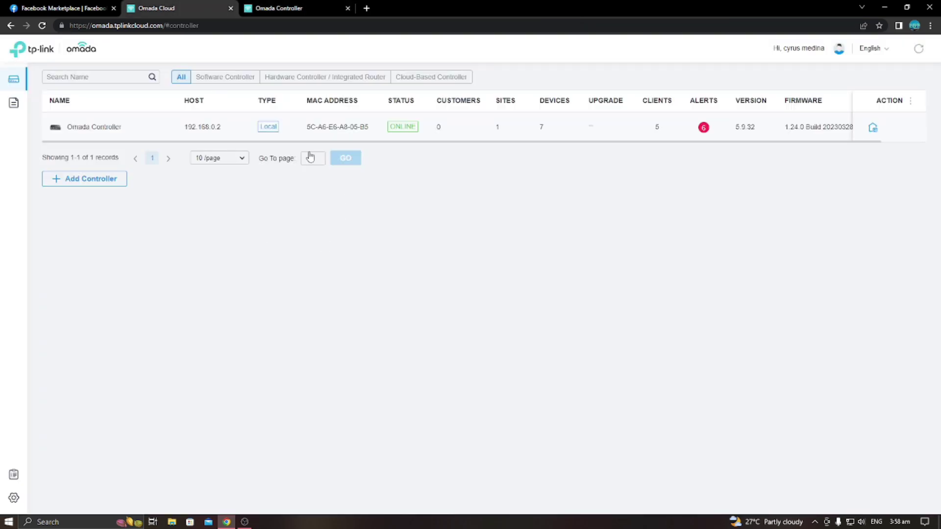
click(321, 9)
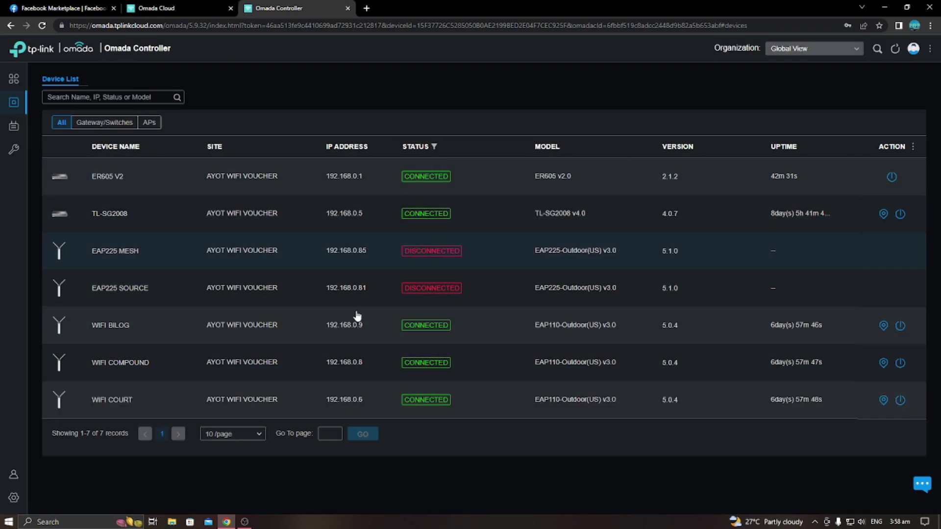
Open the global settings and review the System Settings from controller status to the hardware controller options.
mouse_move(21, 490)
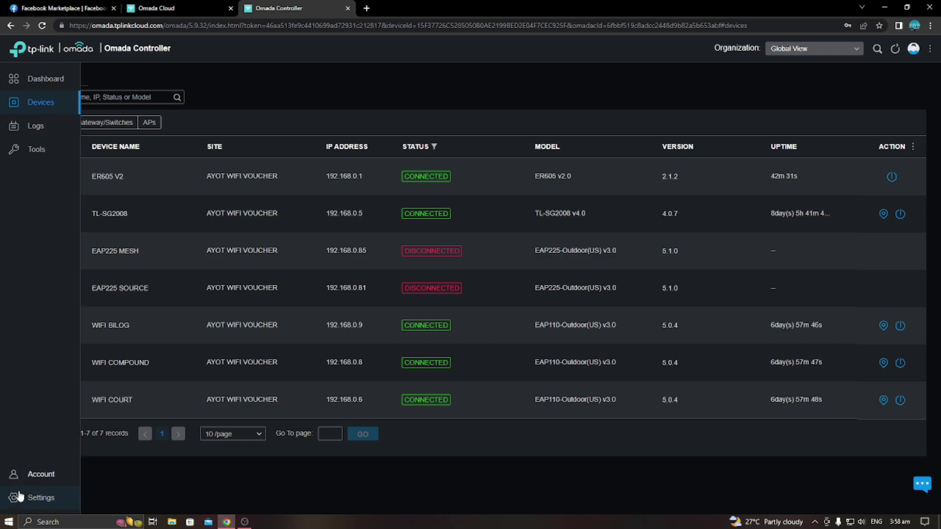
click(38, 500)
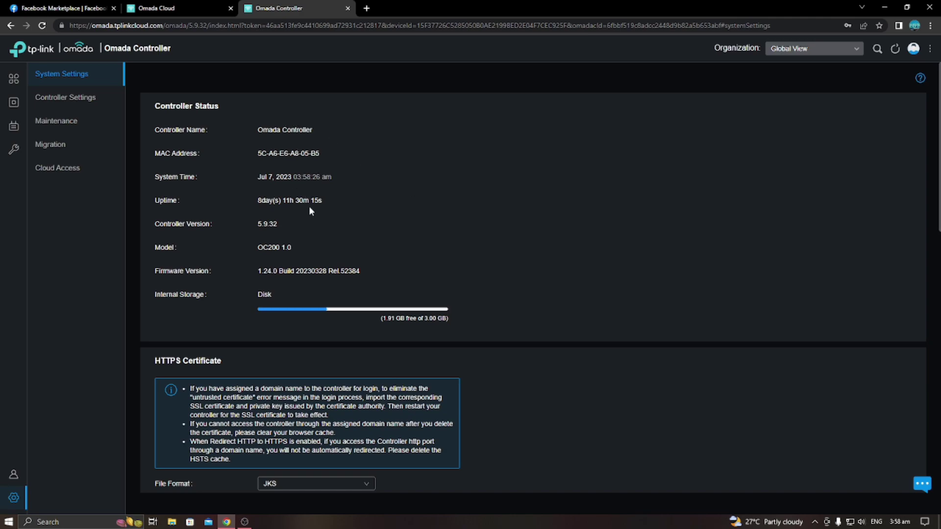
scroll(309, 206, down, 9)
scroll(431, 314, down, 5)
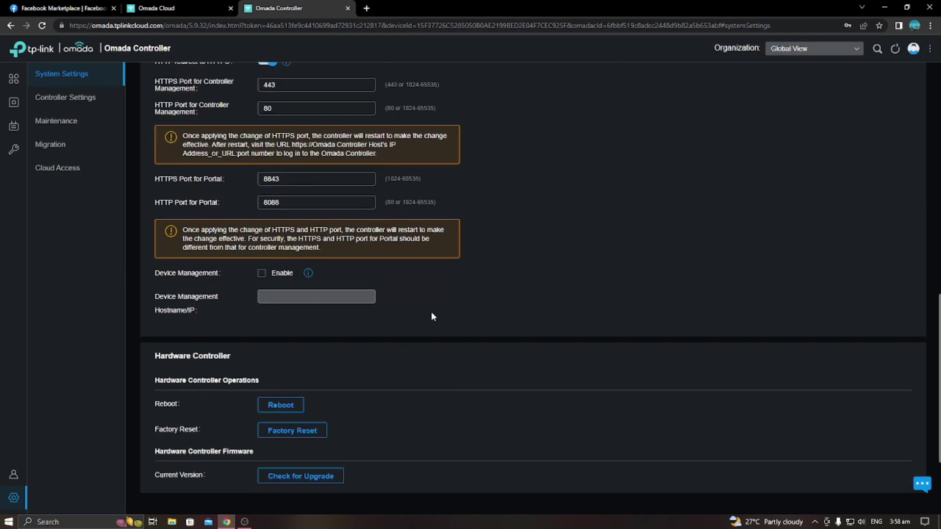
scroll(420, 288, up, 13)
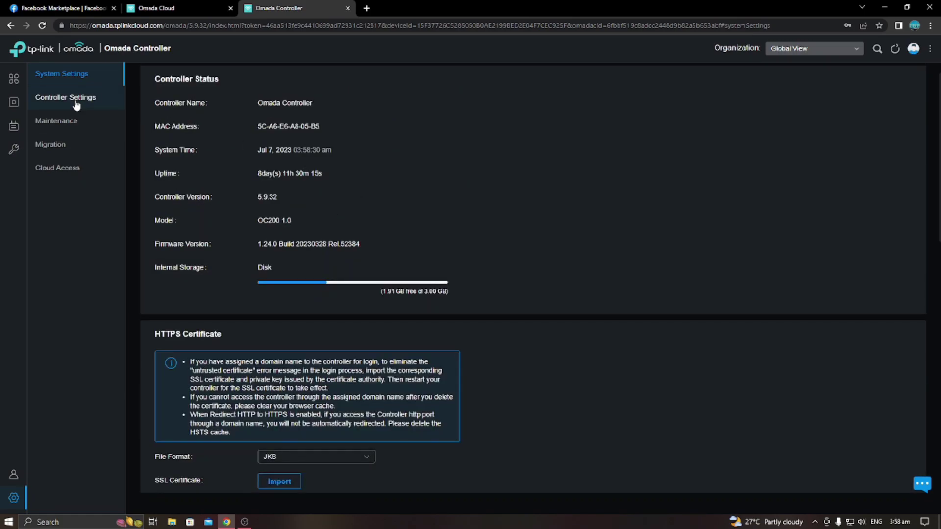
Turn off Dark Settings in the Controller Settings, save, and view the global dashboard in the light theme.
click(68, 98)
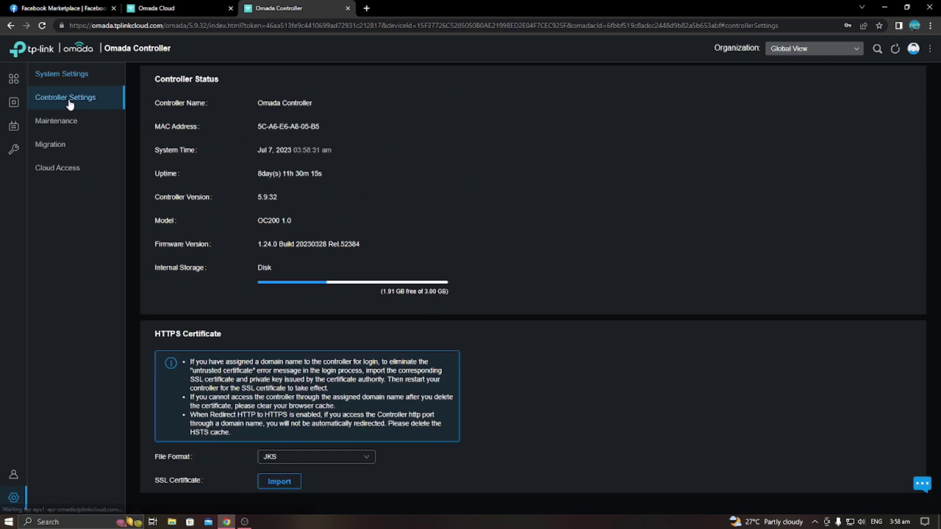
scroll(434, 256, down, 7)
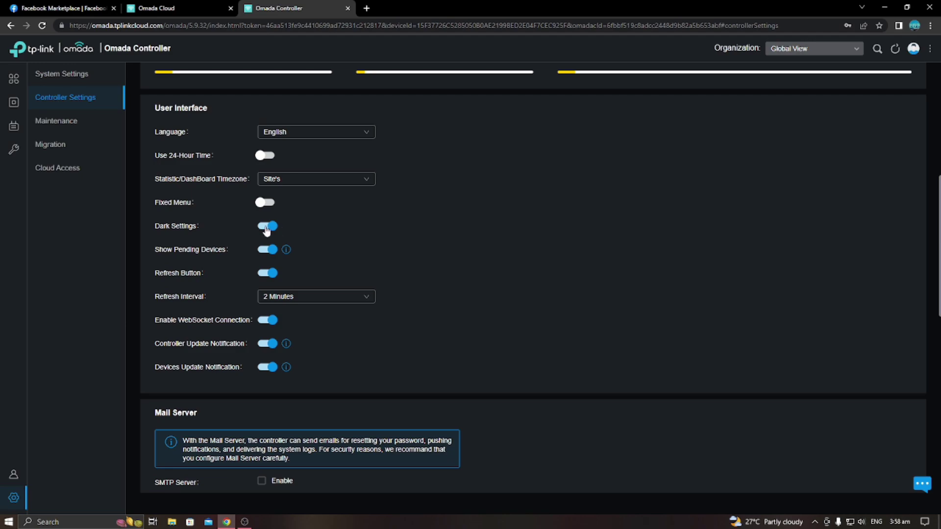
click(263, 229)
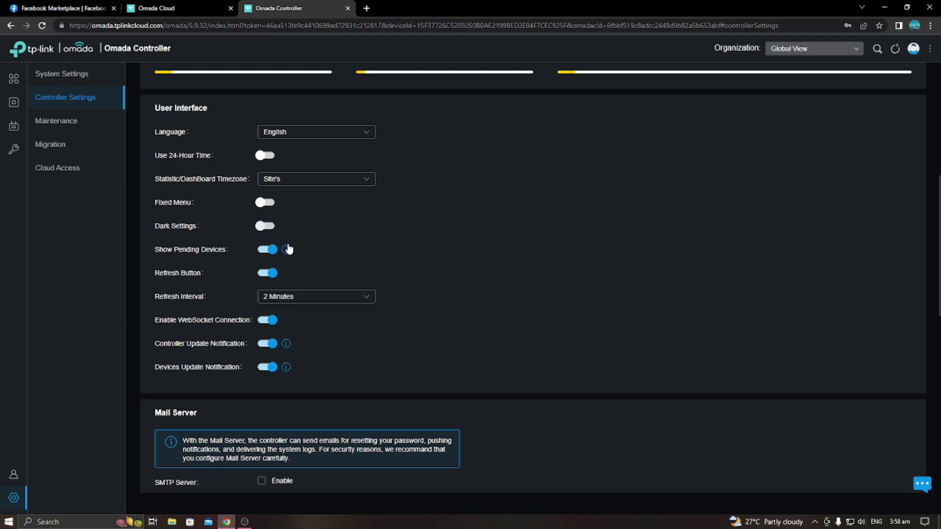
scroll(310, 310, down, 10)
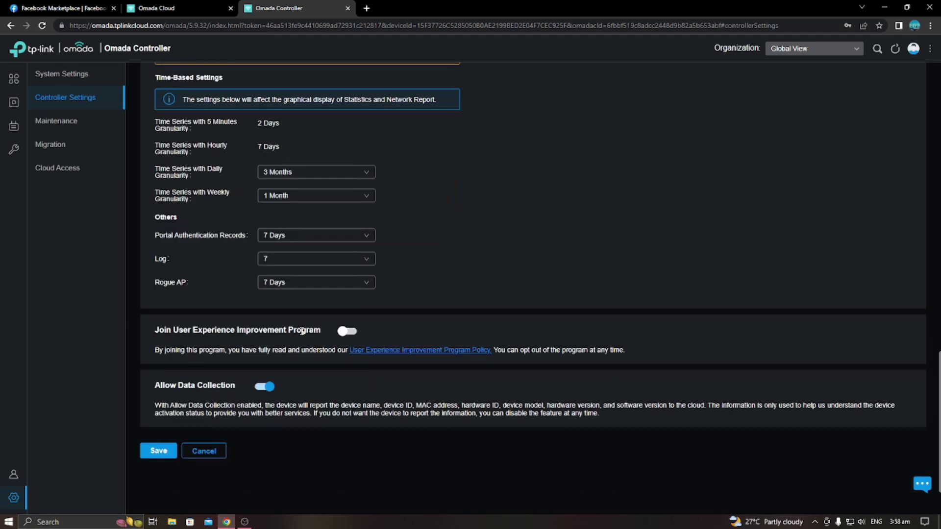
click(175, 451)
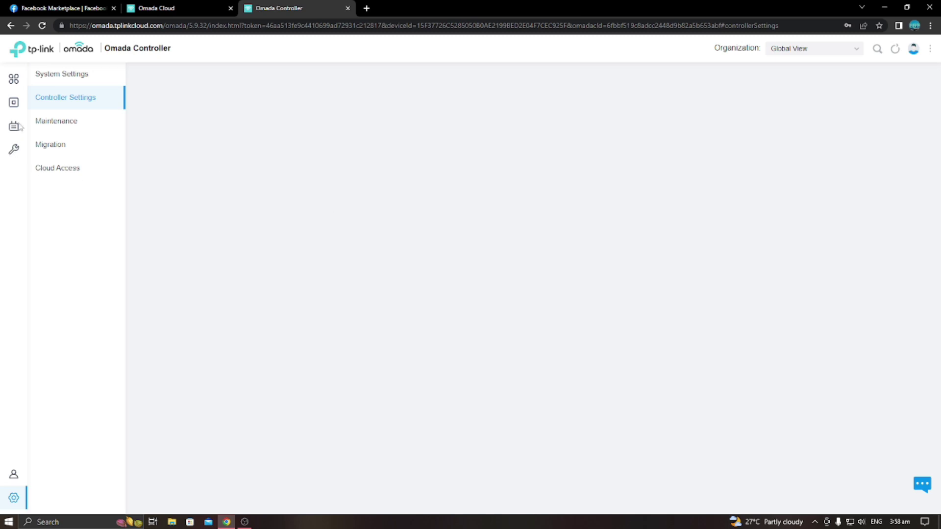
click(46, 80)
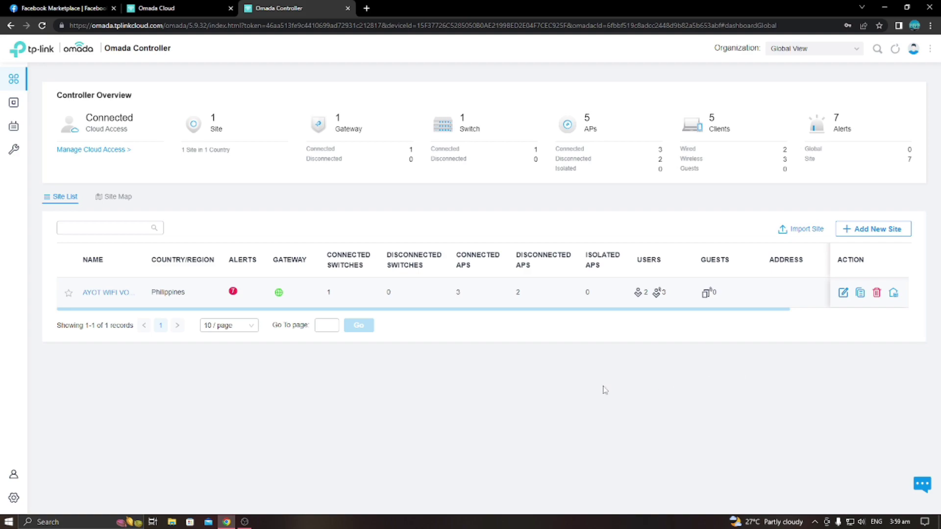
Turn Dark Settings back on in the Controller Settings' User Interface section and save.
click(18, 502)
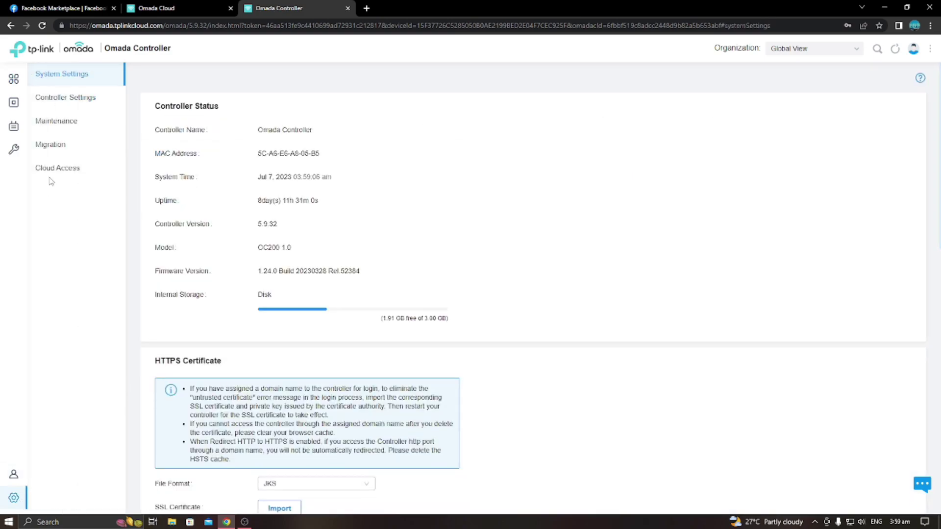
click(64, 101)
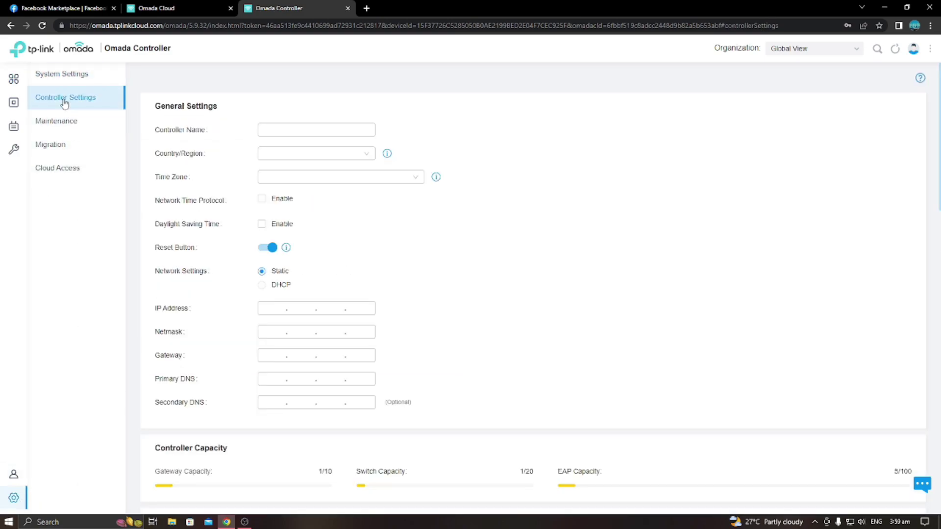
scroll(398, 346, down, 7)
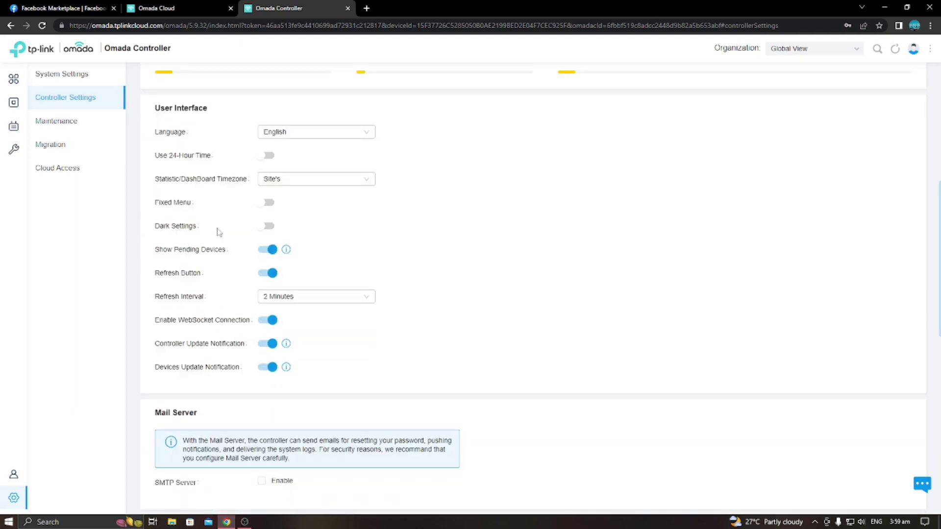
click(268, 227)
scroll(315, 279, down, 10)
scroll(240, 448, down, 2)
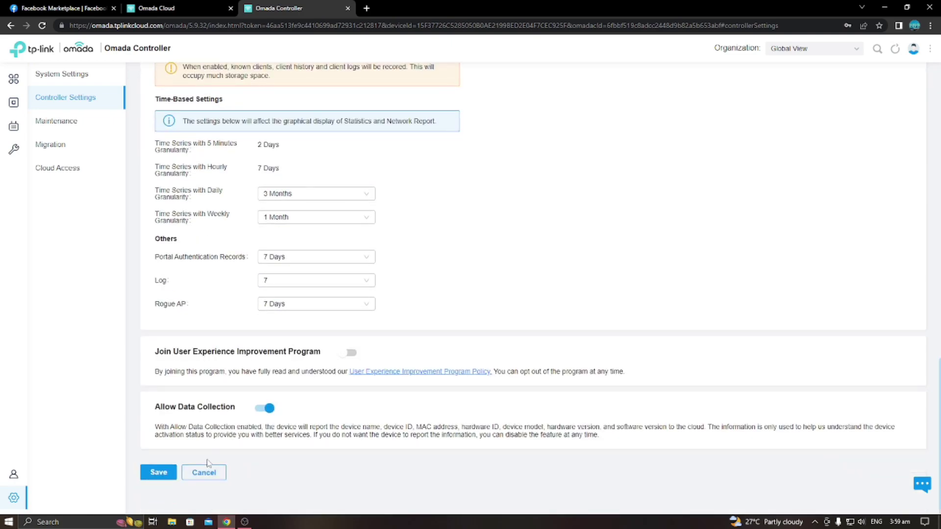
click(167, 473)
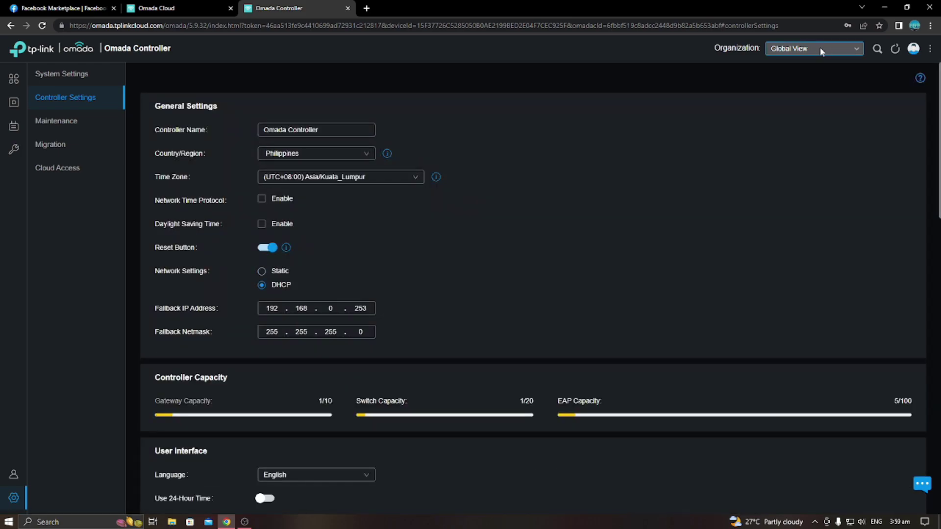
Switch the organization to the AYOT WIFI VOUCHER site and open its alert logs.
click(819, 48)
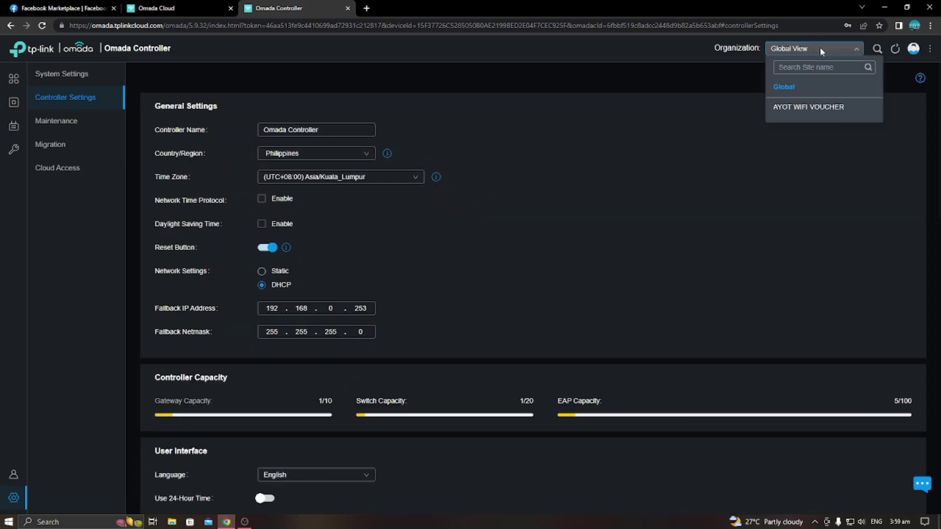
click(807, 108)
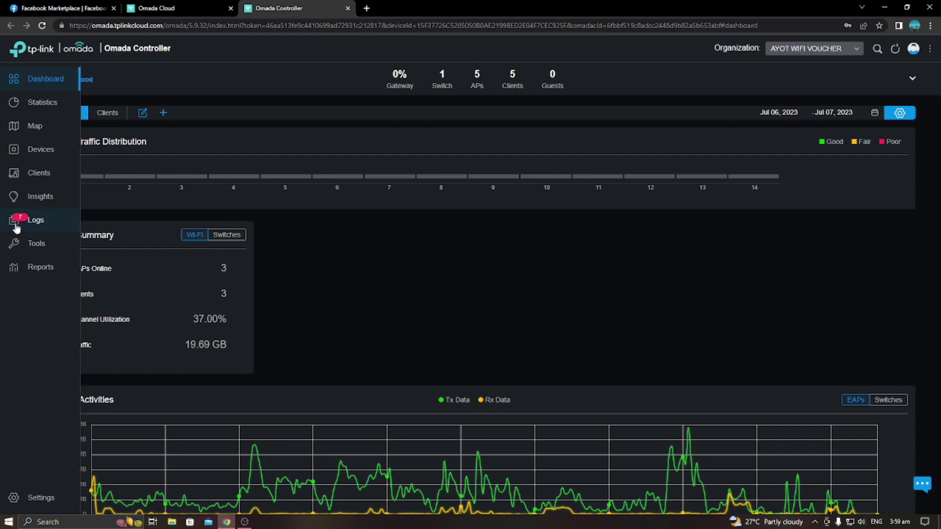
click(35, 222)
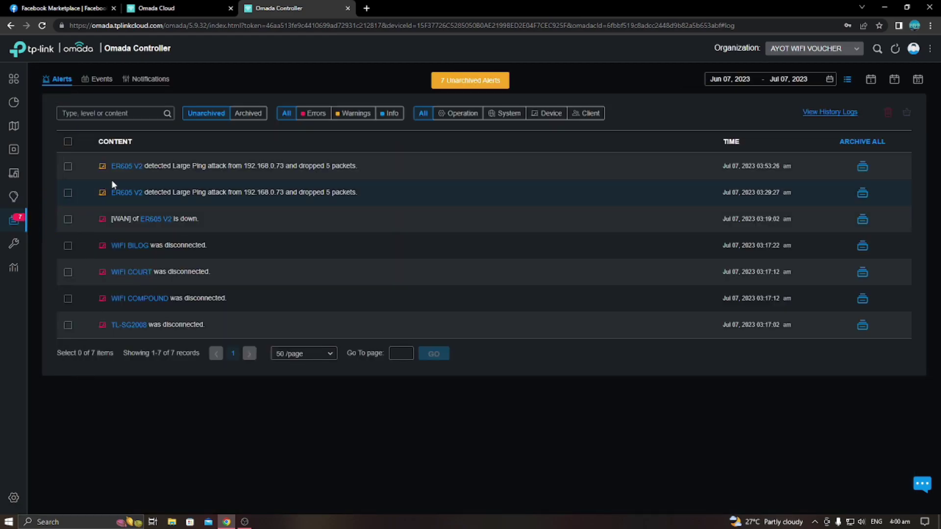
Select all unarchived alerts and delete them, confirming the log deletion.
click(68, 142)
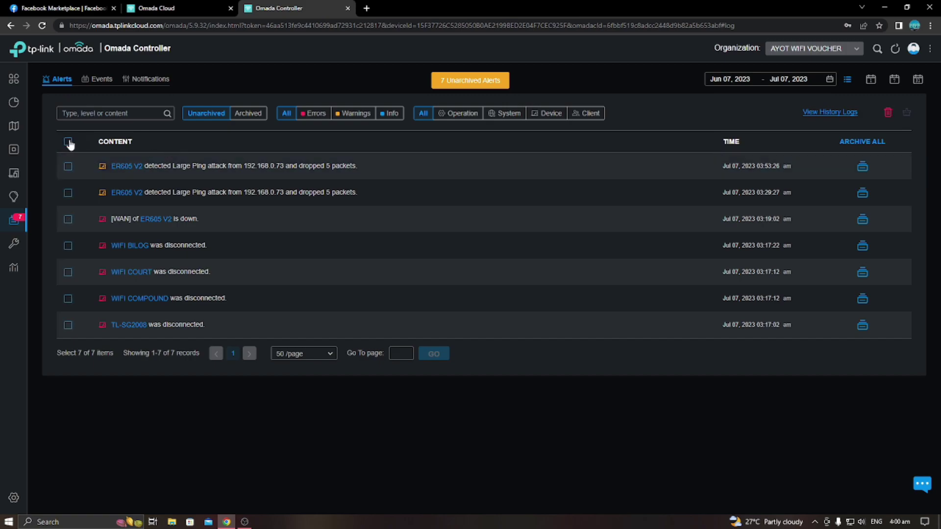
click(888, 116)
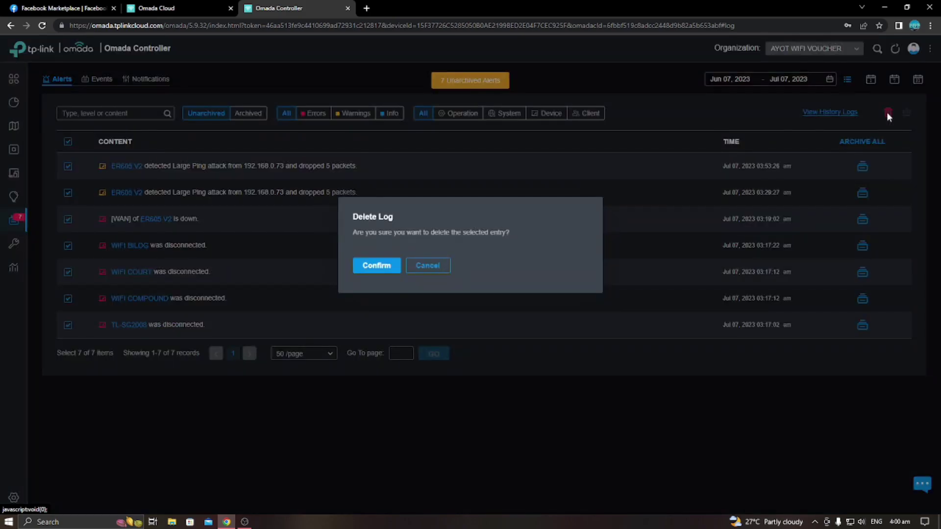
click(371, 264)
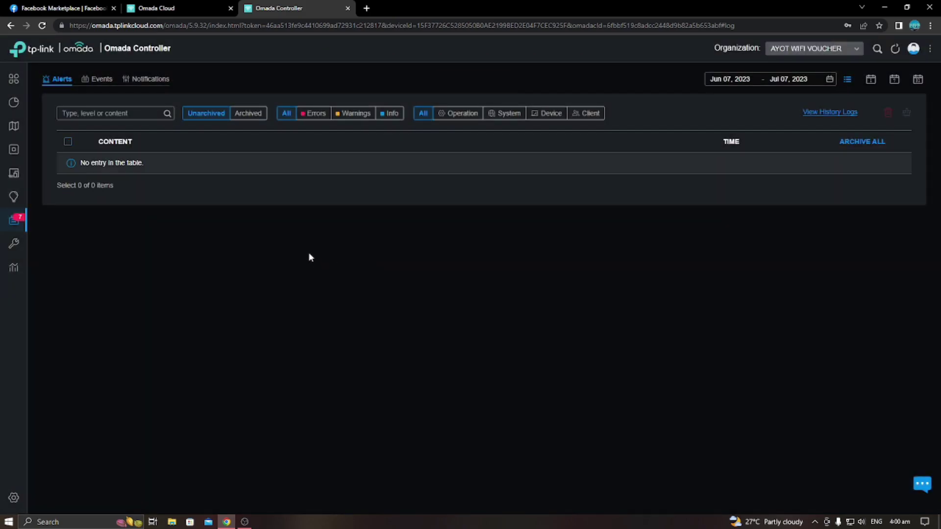
Check the archived alerts by level (Errors, Warnings, Info) and by category (Operation, System, Device, Client).
click(250, 118)
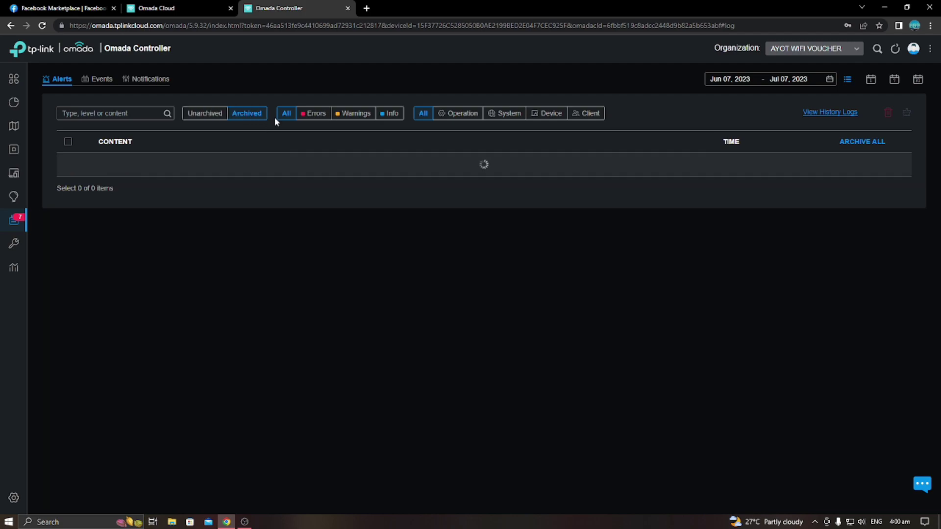
click(316, 117)
click(360, 116)
click(393, 115)
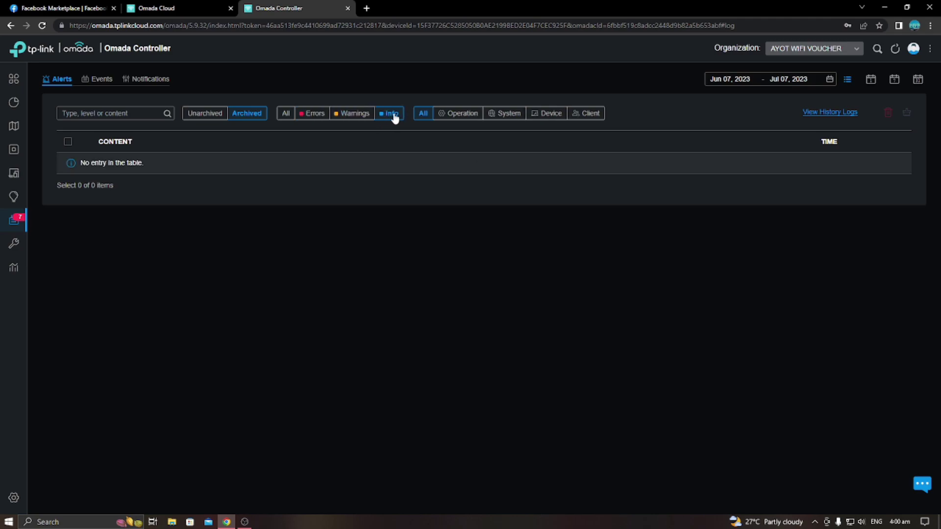
click(459, 115)
click(509, 115)
click(554, 116)
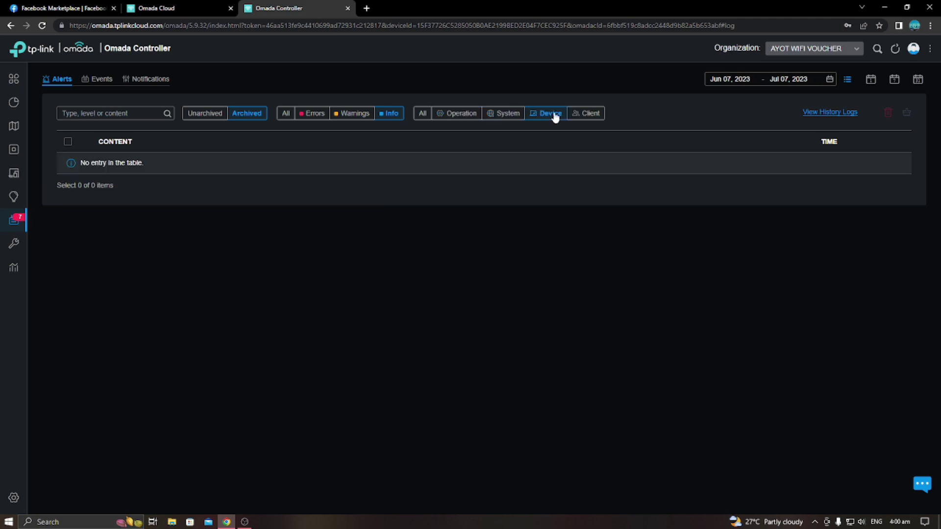
click(590, 116)
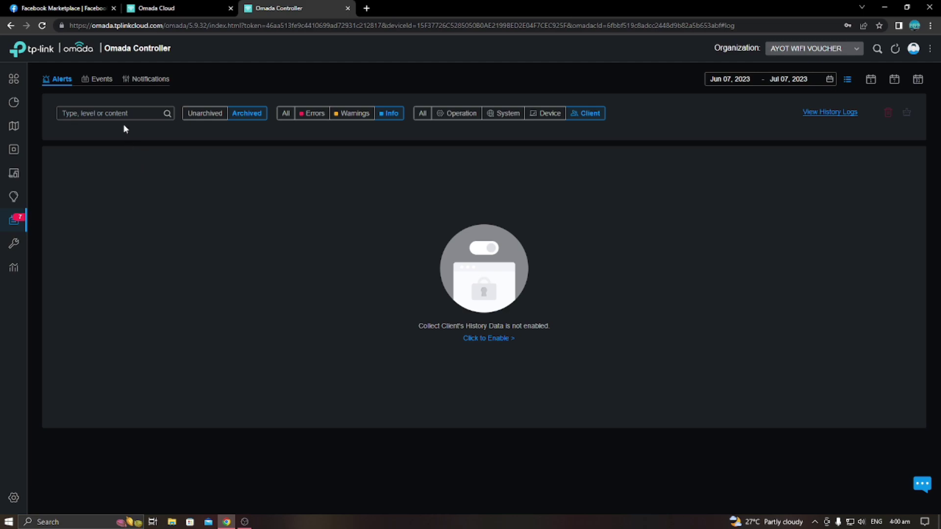
Open the site's event logs, select all listed events and delete them, confirming the log deletion.
click(100, 81)
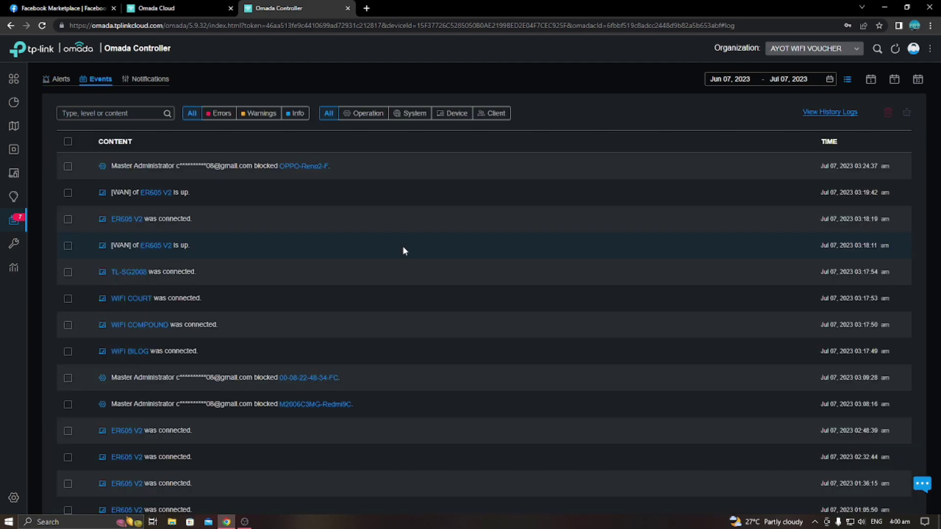
scroll(413, 303, down, 10)
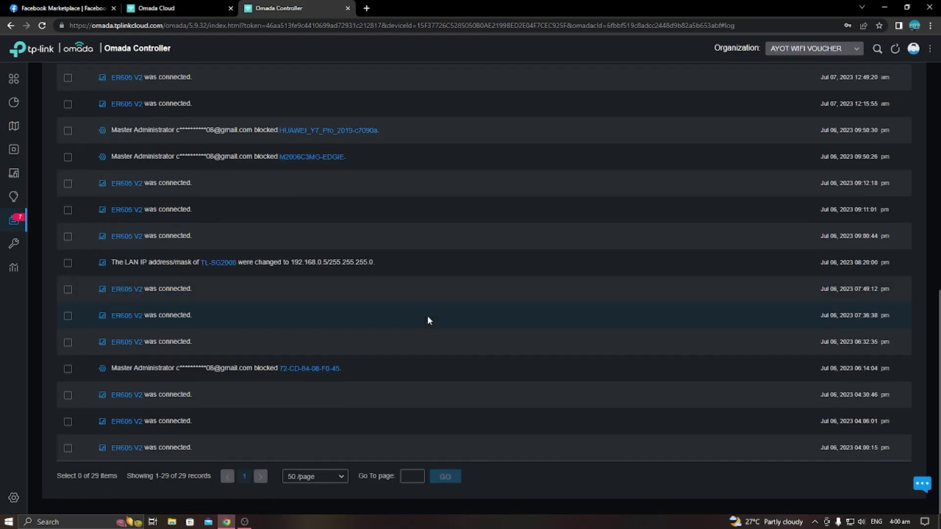
scroll(424, 323, up, 10)
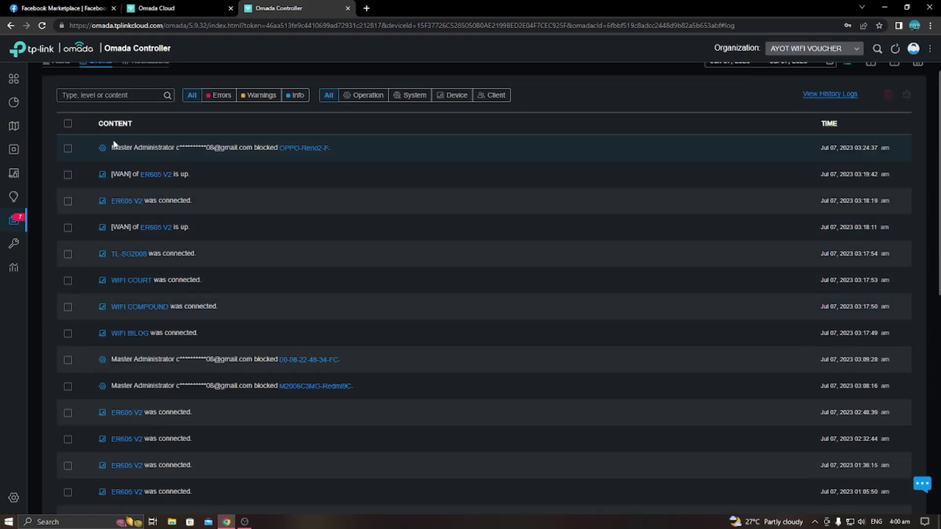
click(68, 123)
click(888, 94)
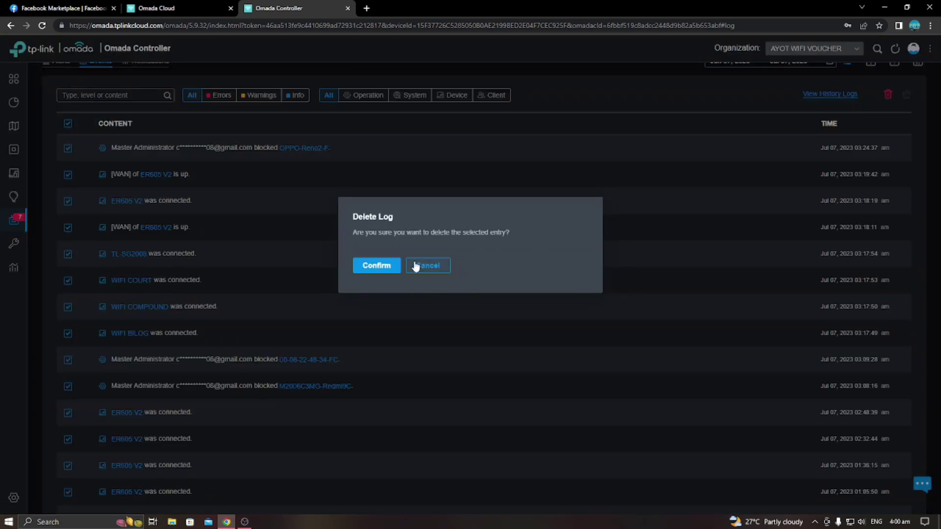
click(383, 269)
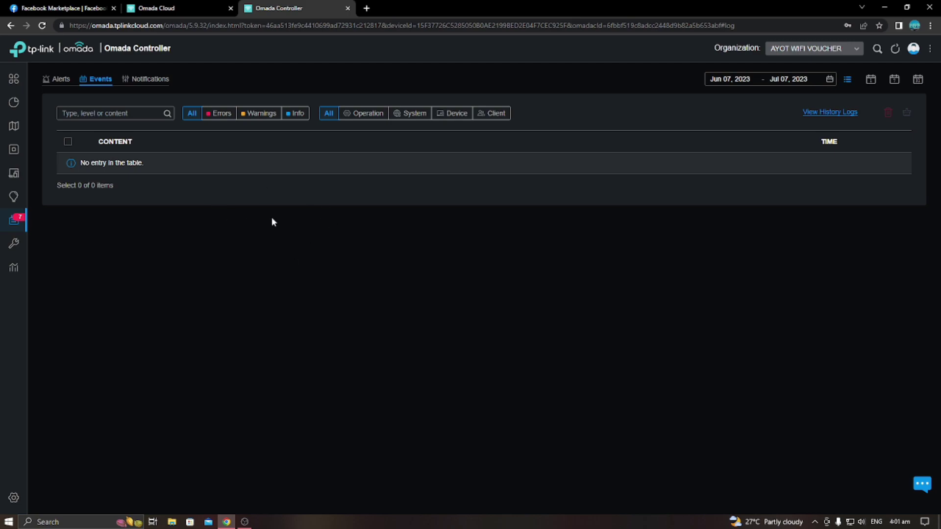
Review the log notification settings for the Operation, System, Device and Client categories, ending on Operation.
click(150, 80)
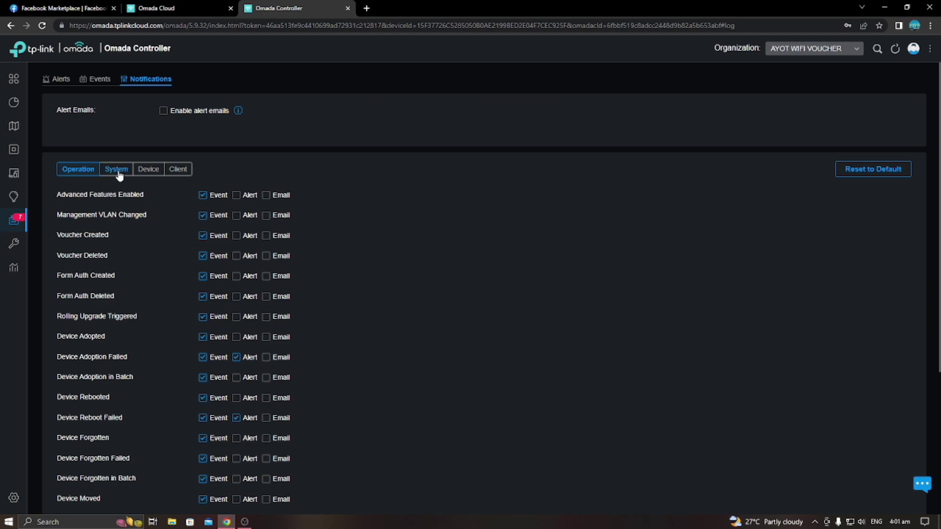
click(118, 172)
click(152, 175)
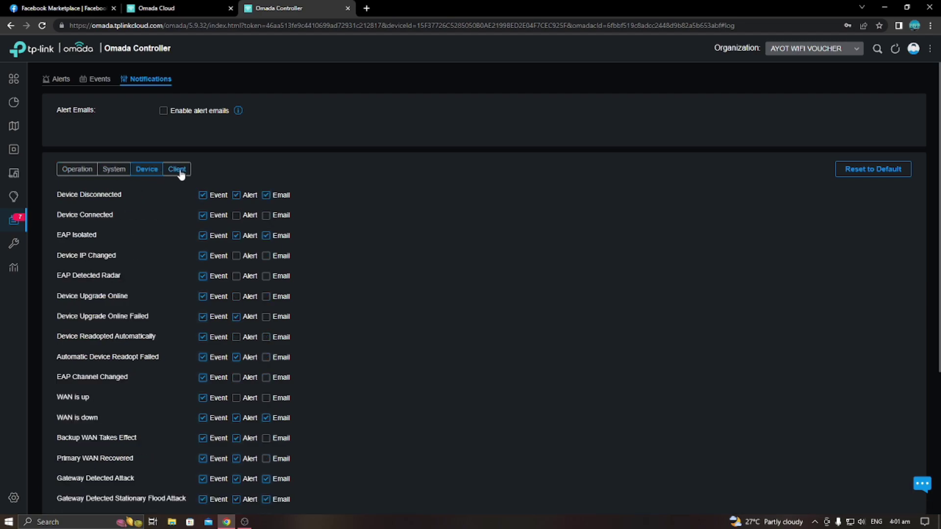
click(185, 170)
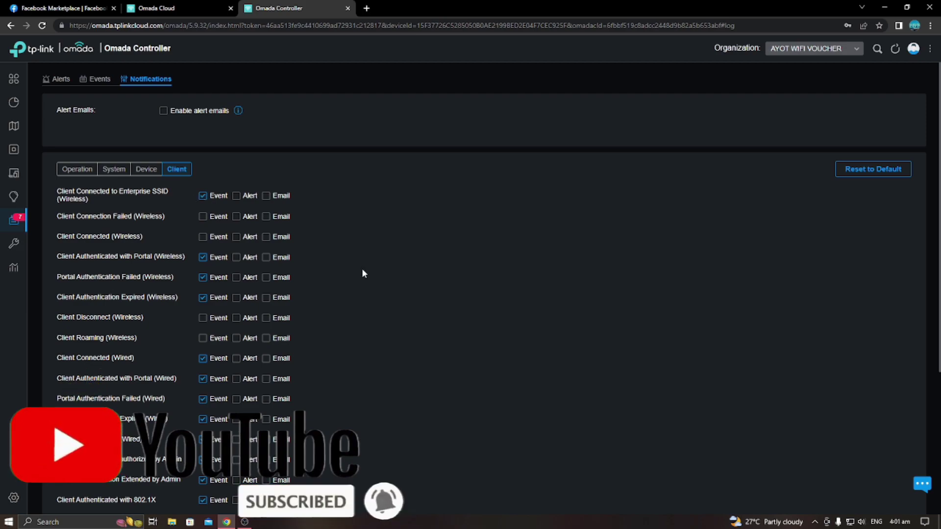
click(77, 170)
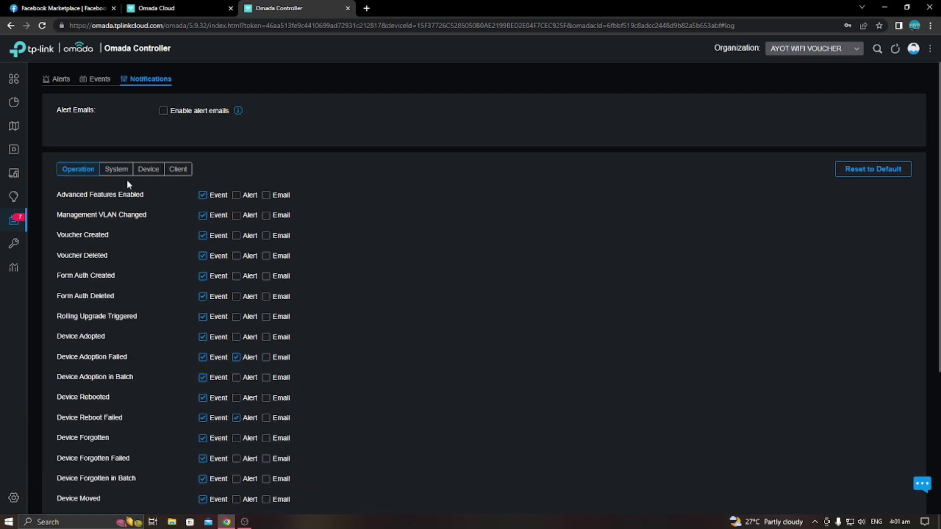
Recheck the site's event logs and alert logs.
click(103, 83)
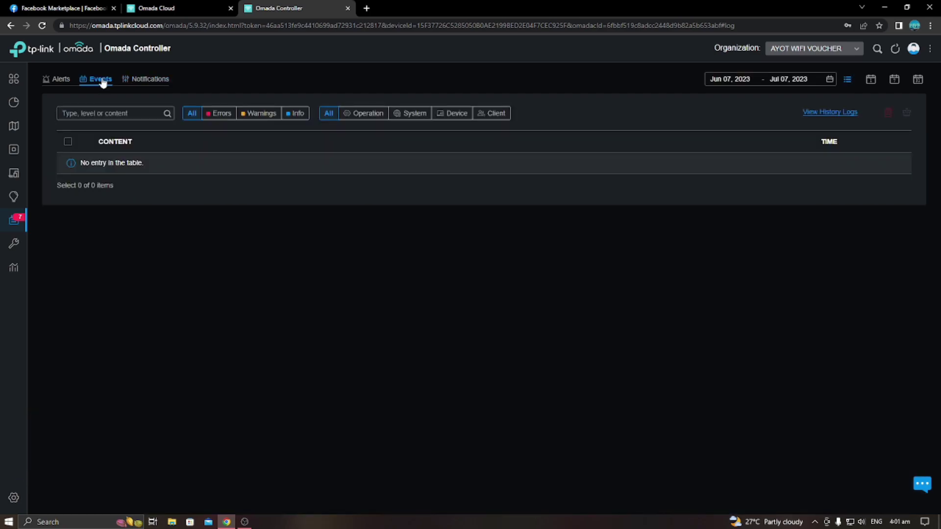
click(61, 81)
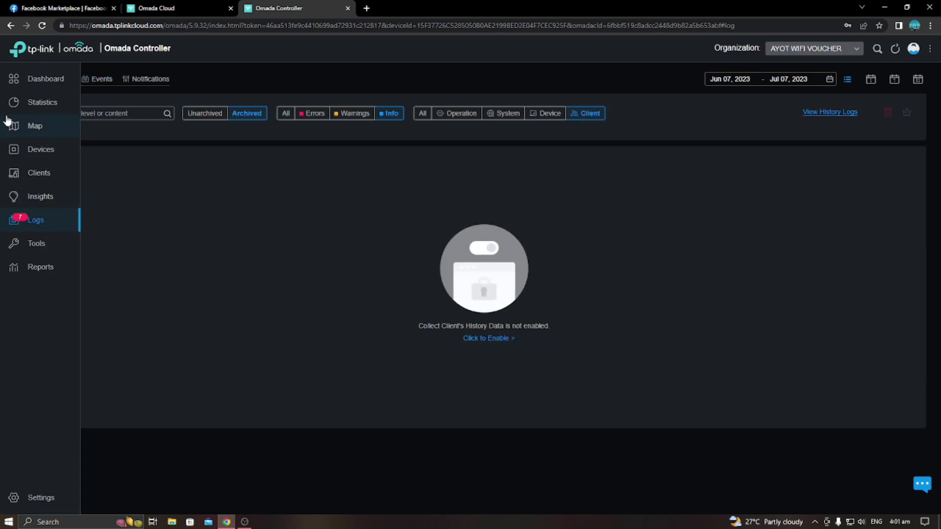
Open the site dashboard, expand the ISP Load topology overview and inspect the Internet, Gateway, Switch, APs and Clients details.
click(39, 79)
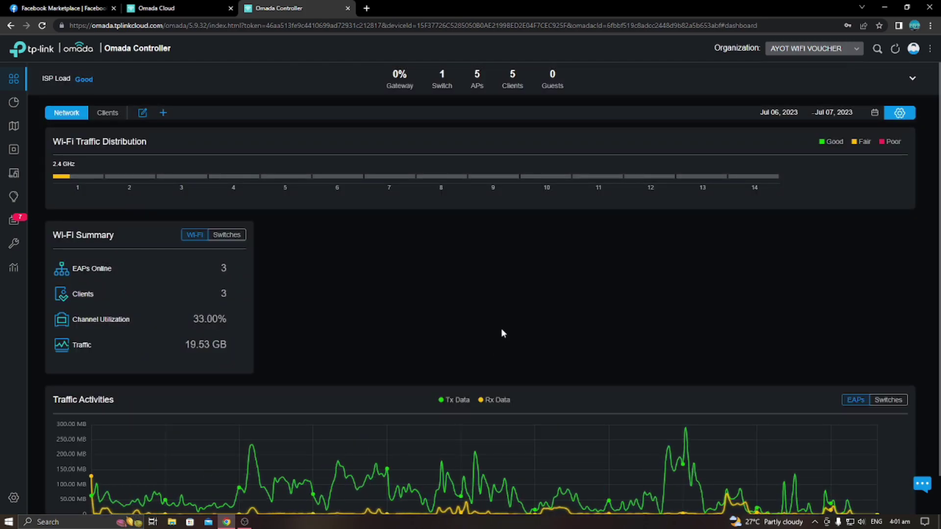
click(909, 79)
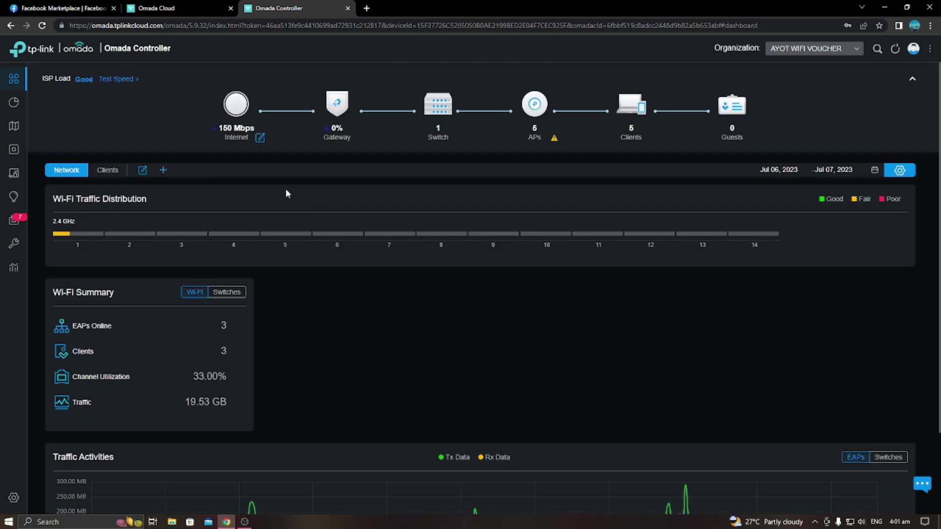
mouse_move(228, 144)
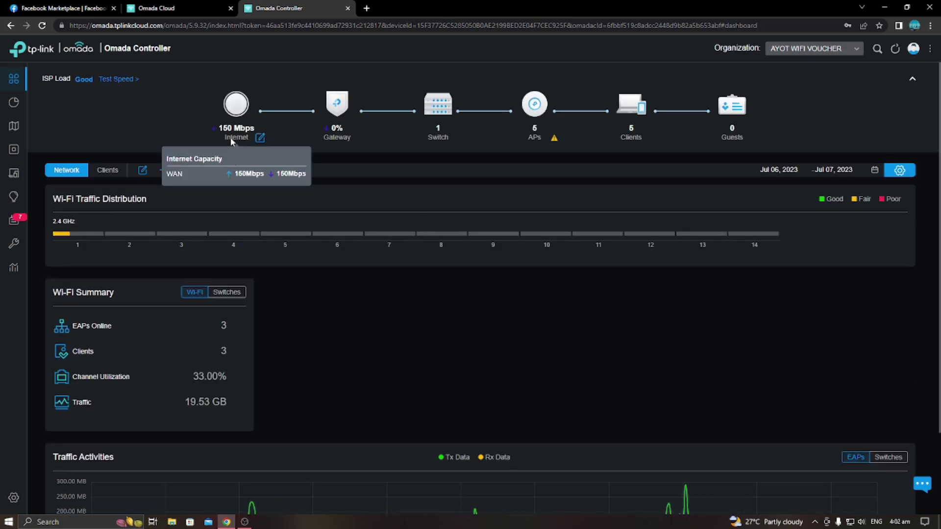
mouse_move(341, 142)
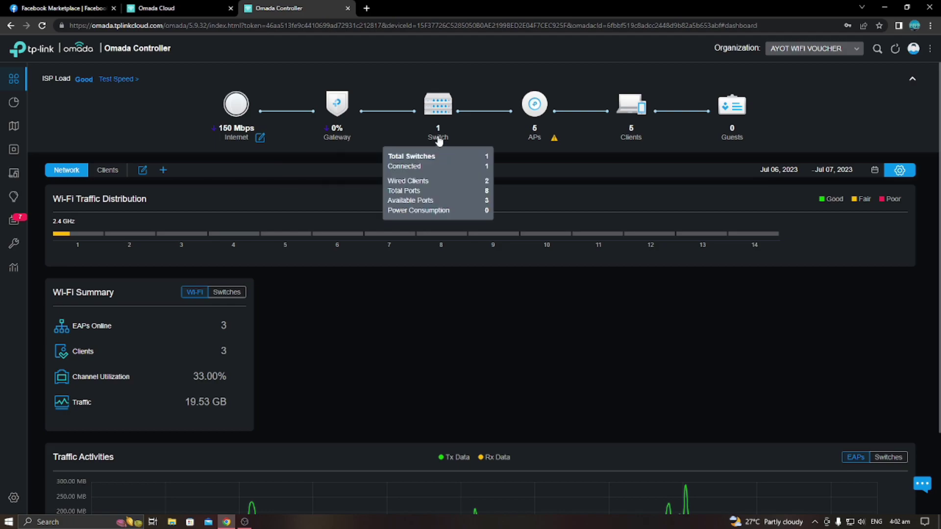
mouse_move(548, 136)
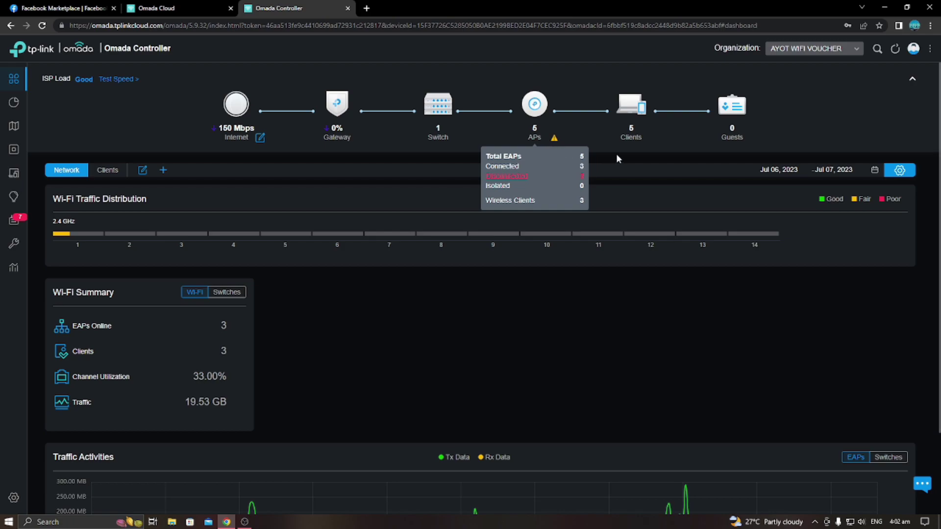
mouse_move(633, 142)
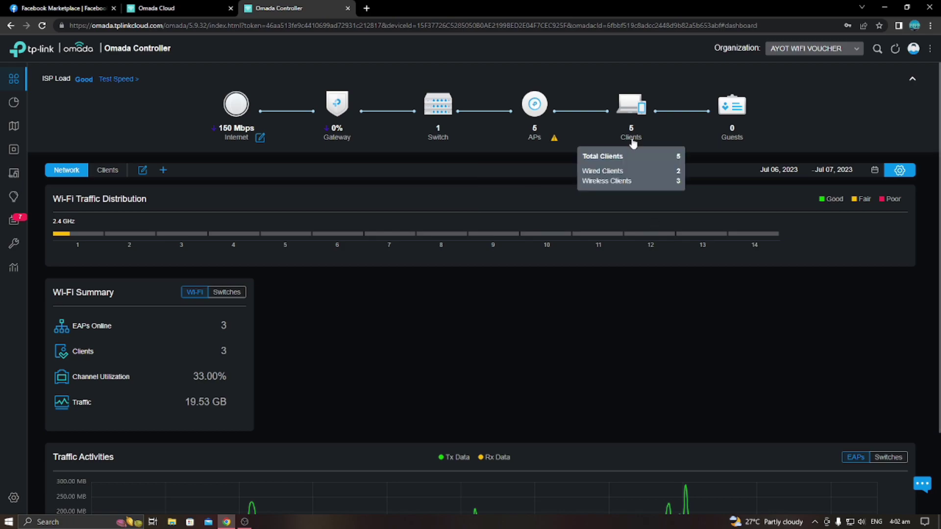